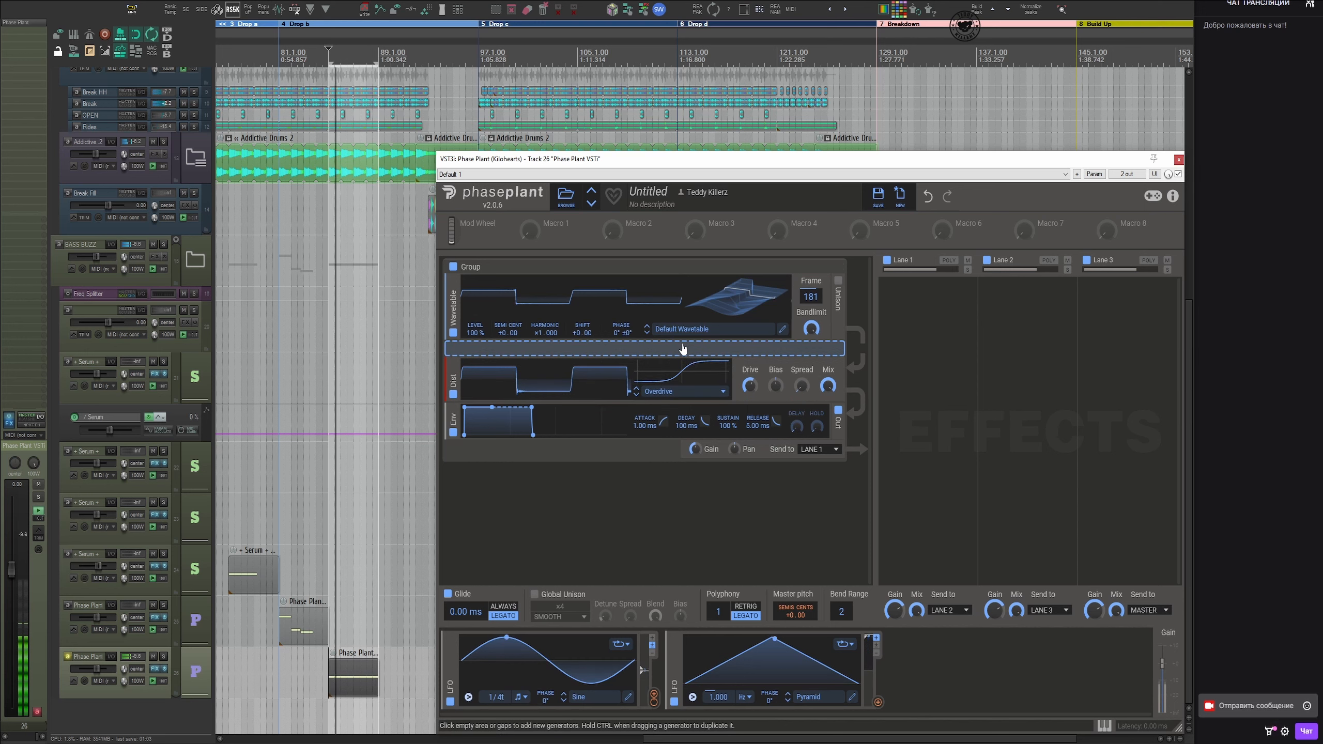
Add a Filter between the wavetable and the distortion and modulate its cutoff with the Pyramid LFO
{"action": "left_click", "coordinate": [732, 349]}
{"action": "left_click", "coordinate": [756, 402]}
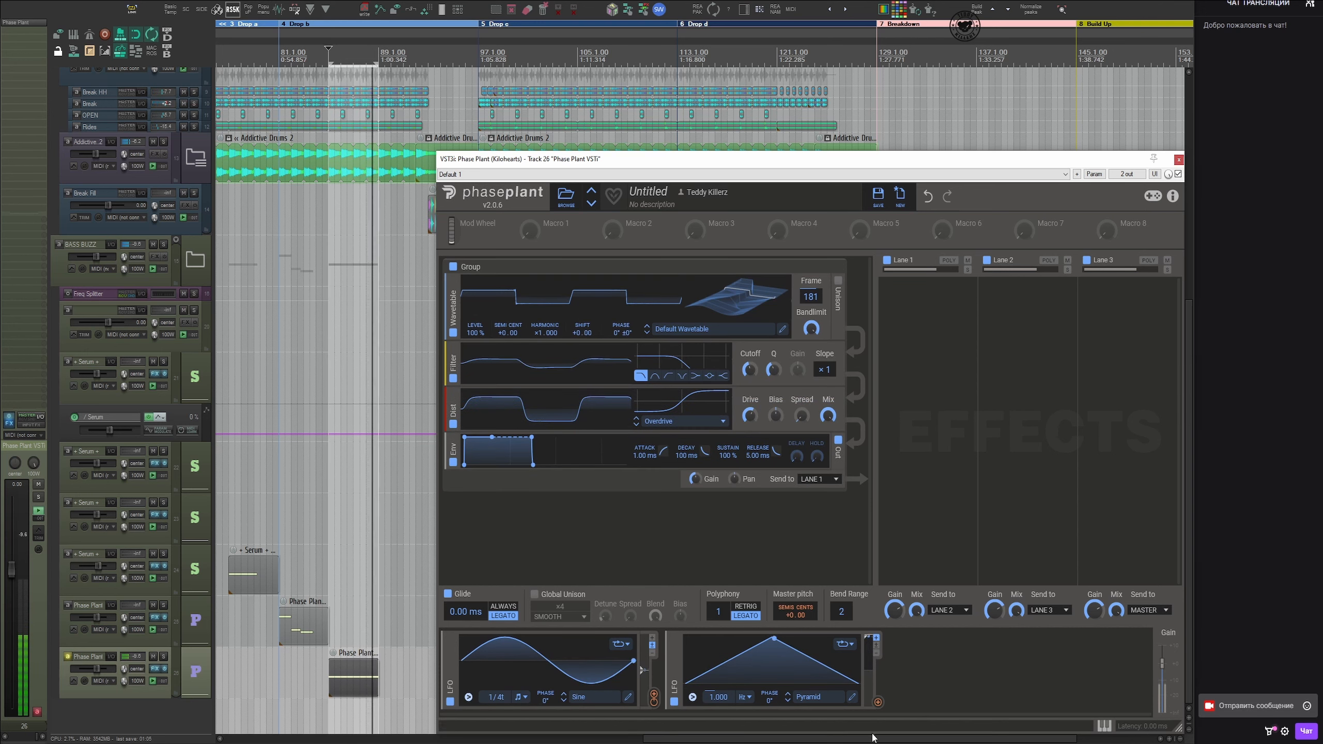
{"action": "left_click", "coordinate": [878, 702]}
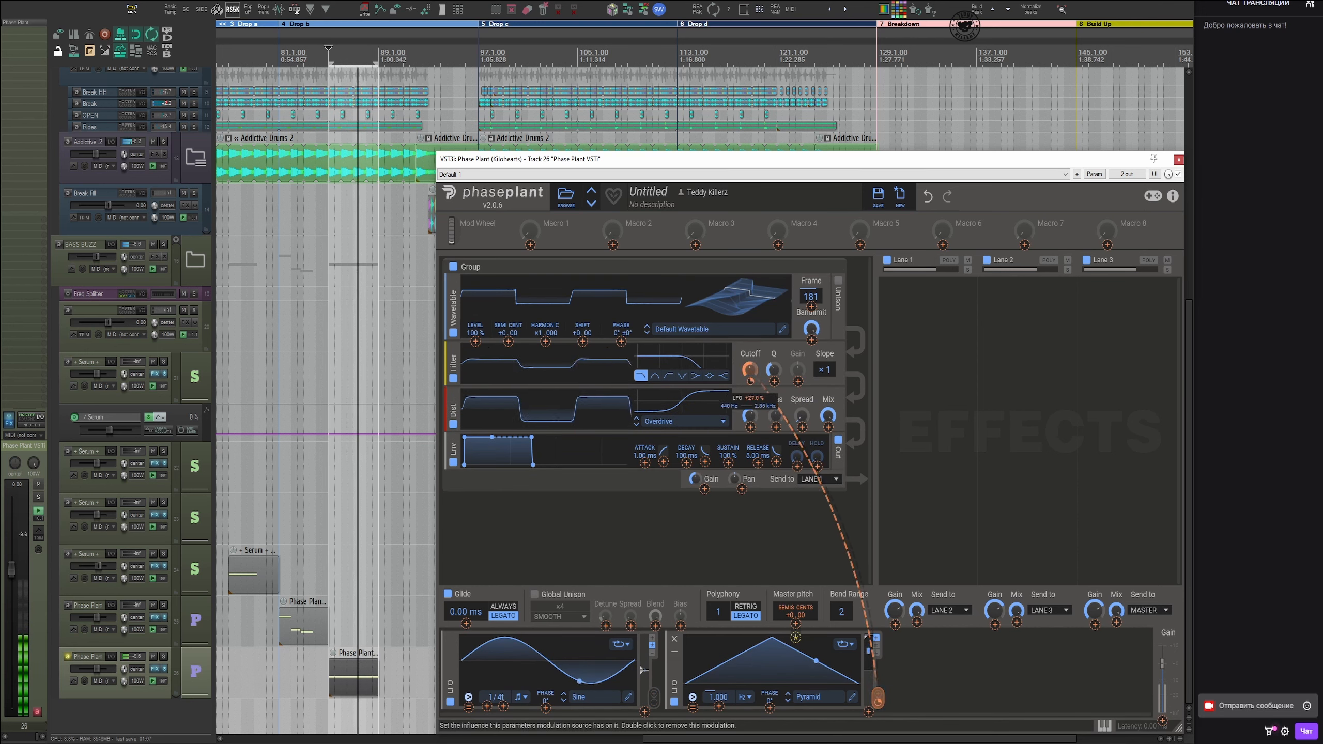
{"action": "left_click", "coordinate": [750, 381]}
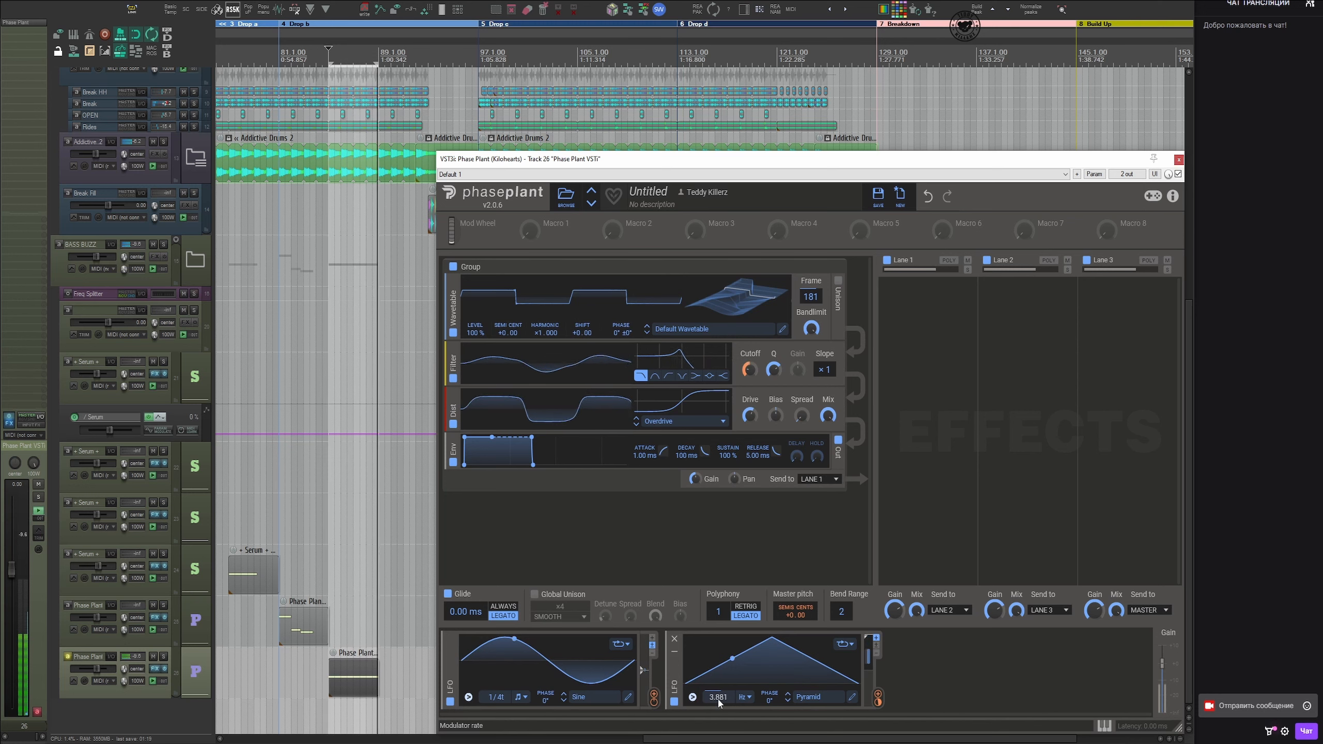
Solo the Phase Plant track and assign the Pyramid LFO to the Overdrive distortion's Drive
{"action": "left_click", "coordinate": [164, 656]}
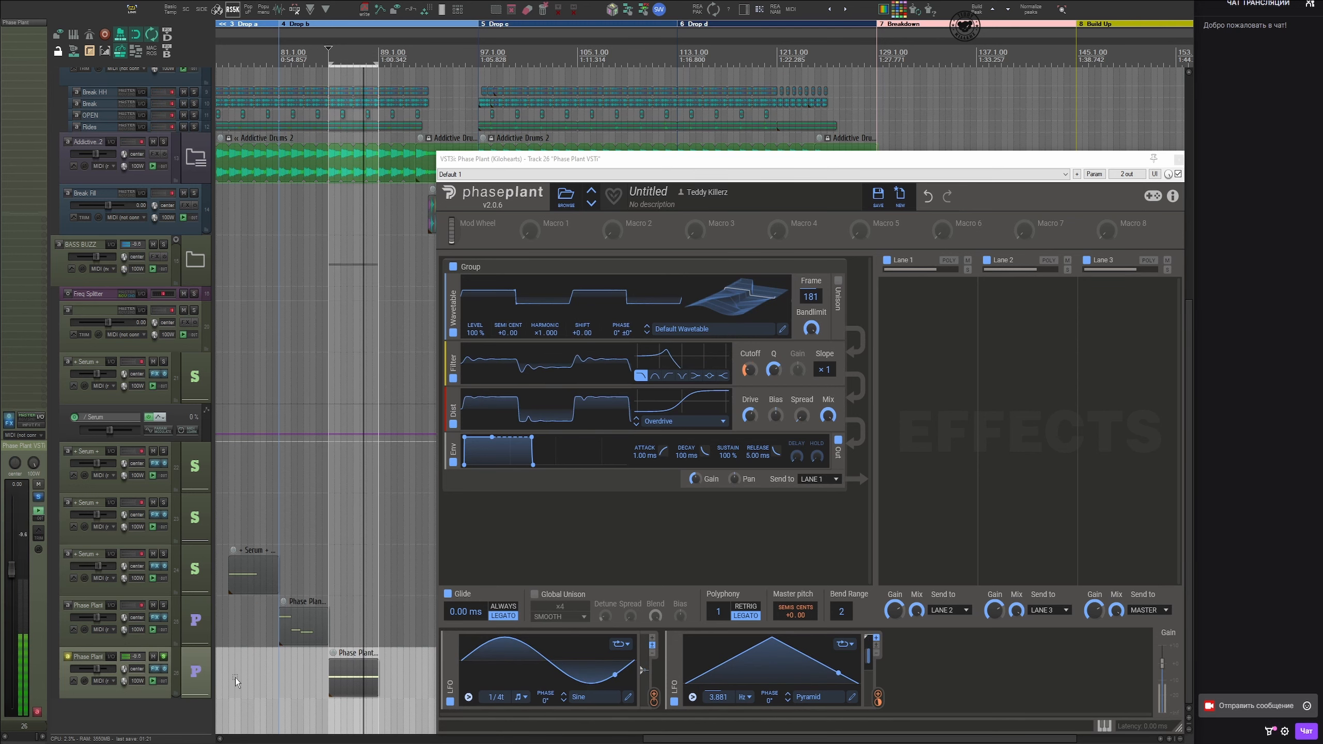
{"action": "mouse_move", "coordinate": [701, 480]}
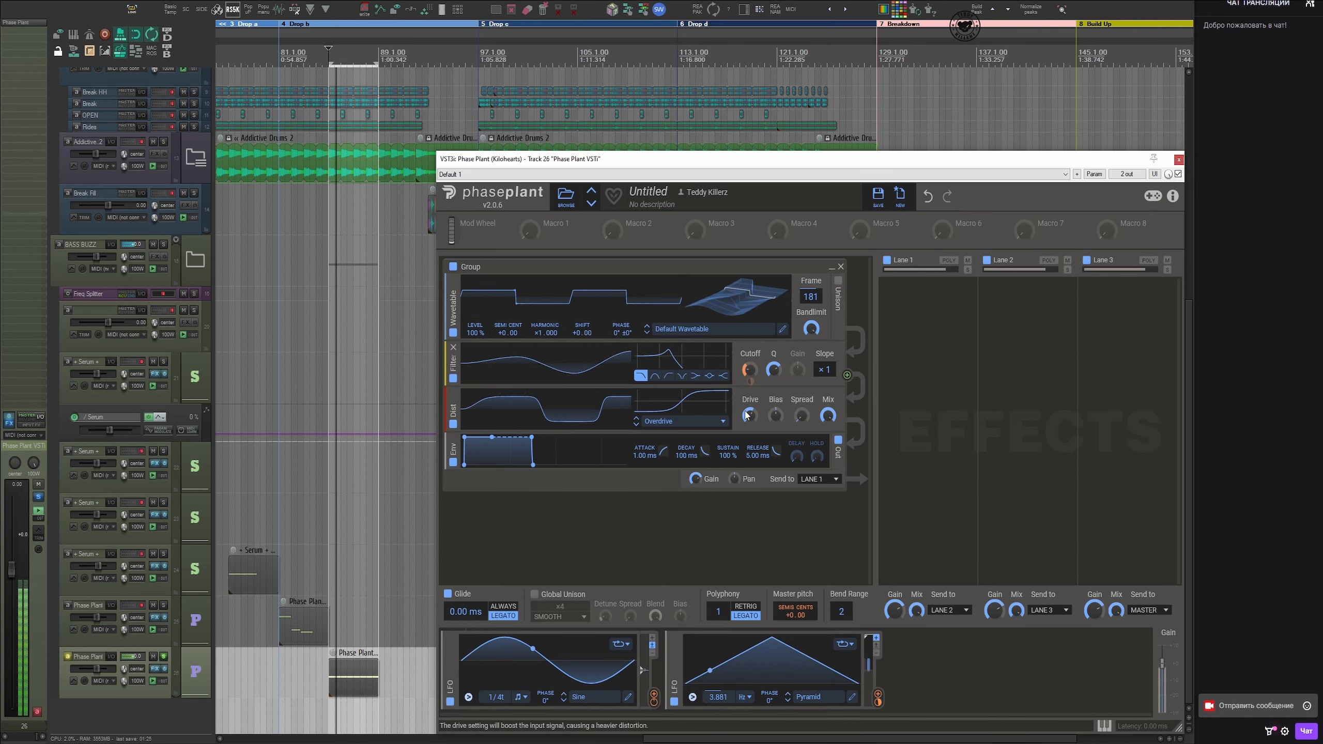
{"action": "left_click_drag", "start_coordinate": [879, 696], "coordinate": [750, 427]}
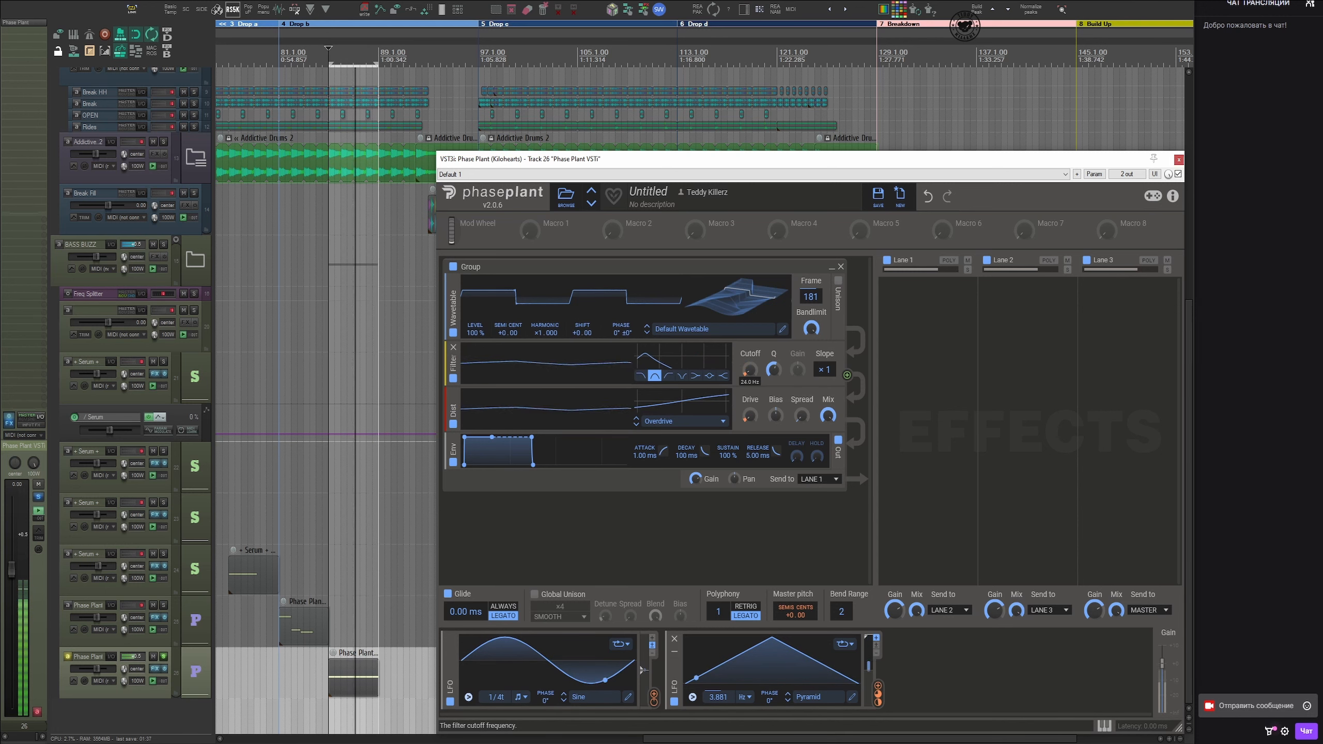
Add a Dynamics effect to Lane 1 with the factory preset Hard Parallel and raise its input gain
{"action": "left_click", "coordinate": [896, 299]}
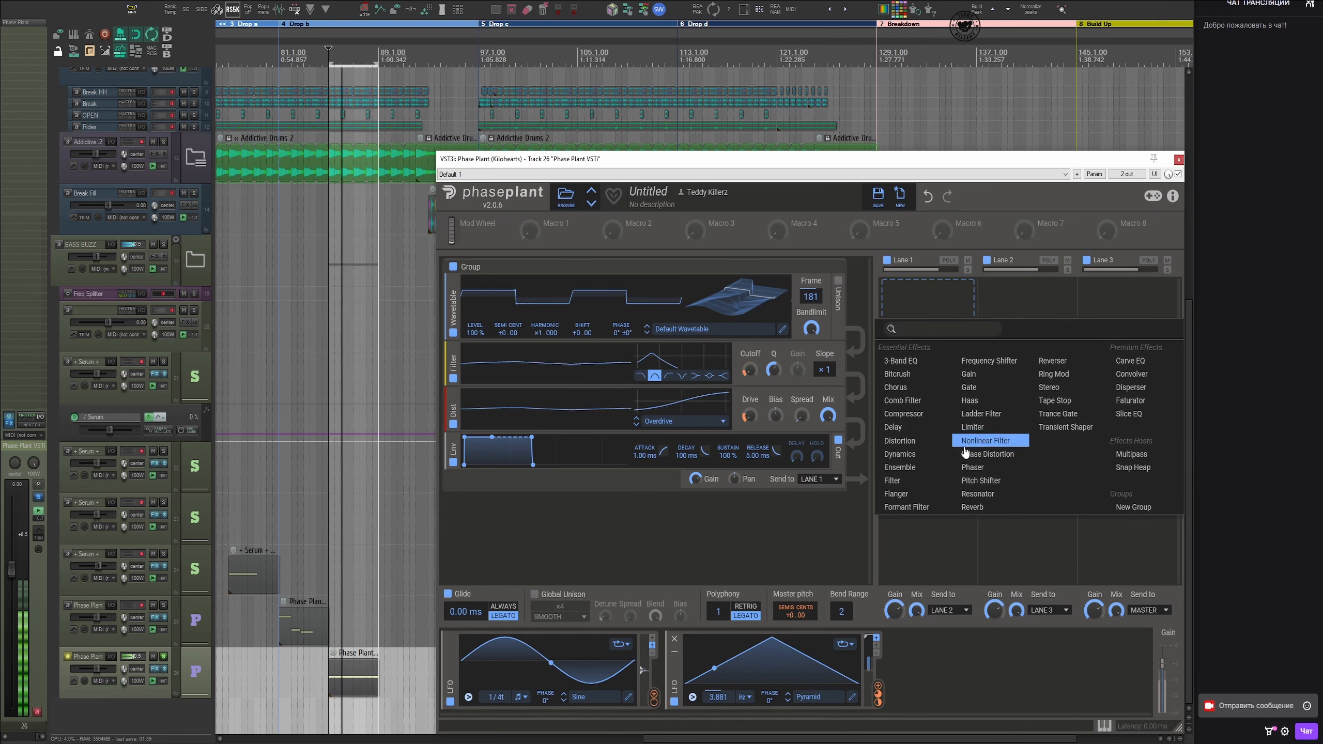
{"action": "left_click", "coordinate": [931, 455]}
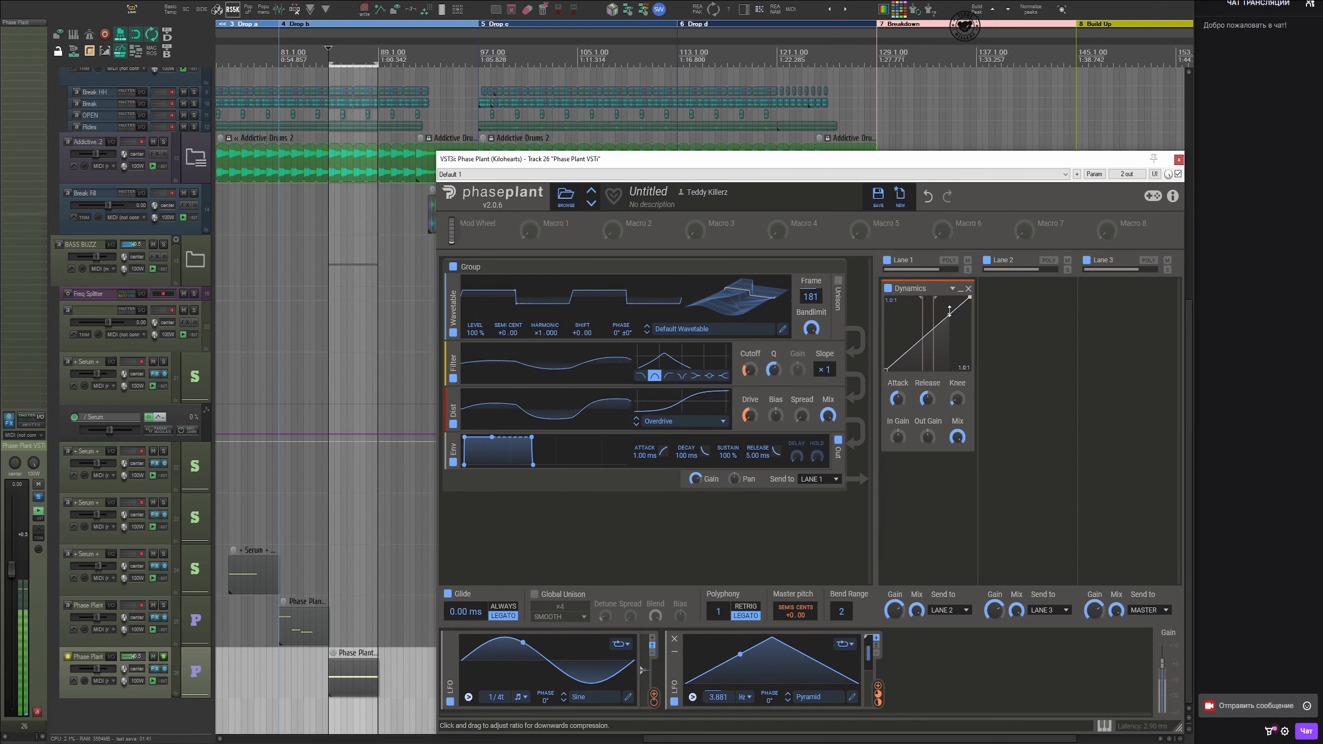
{"action": "left_click", "coordinate": [953, 289]}
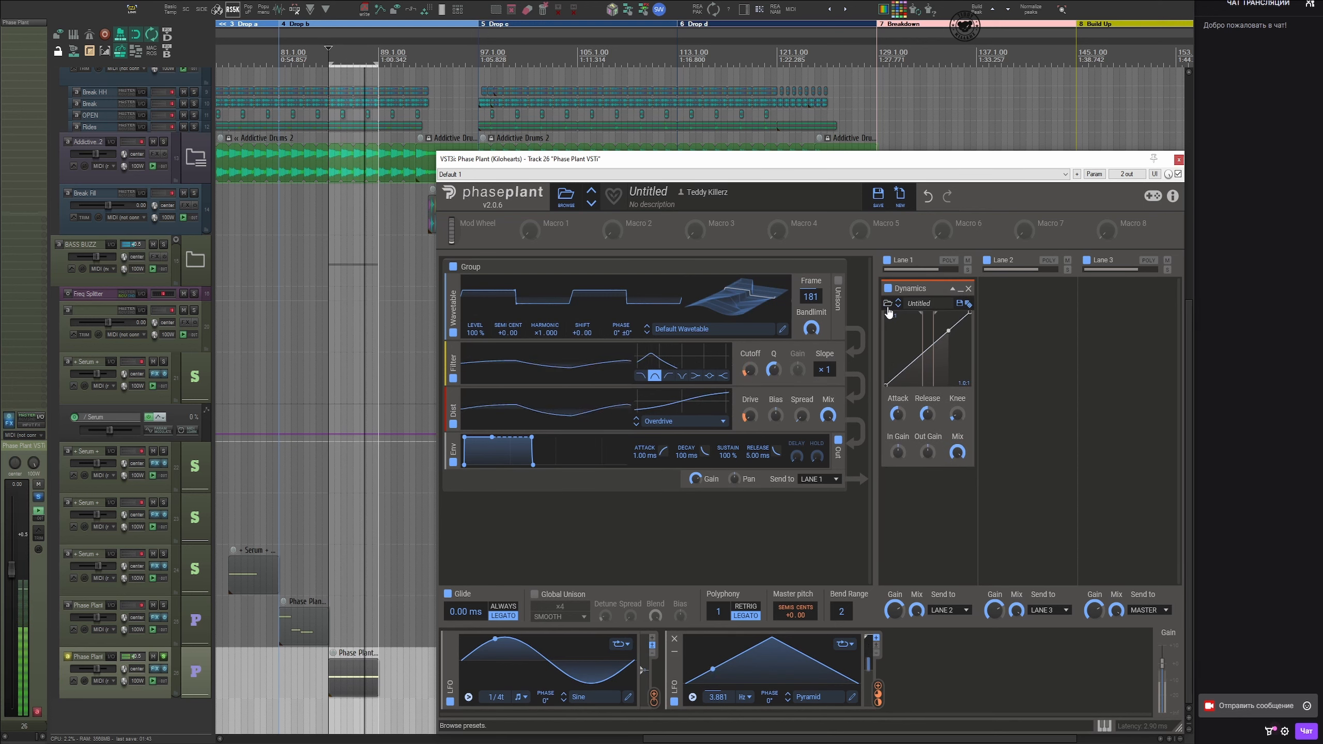
{"action": "left_click", "coordinate": [888, 307]}
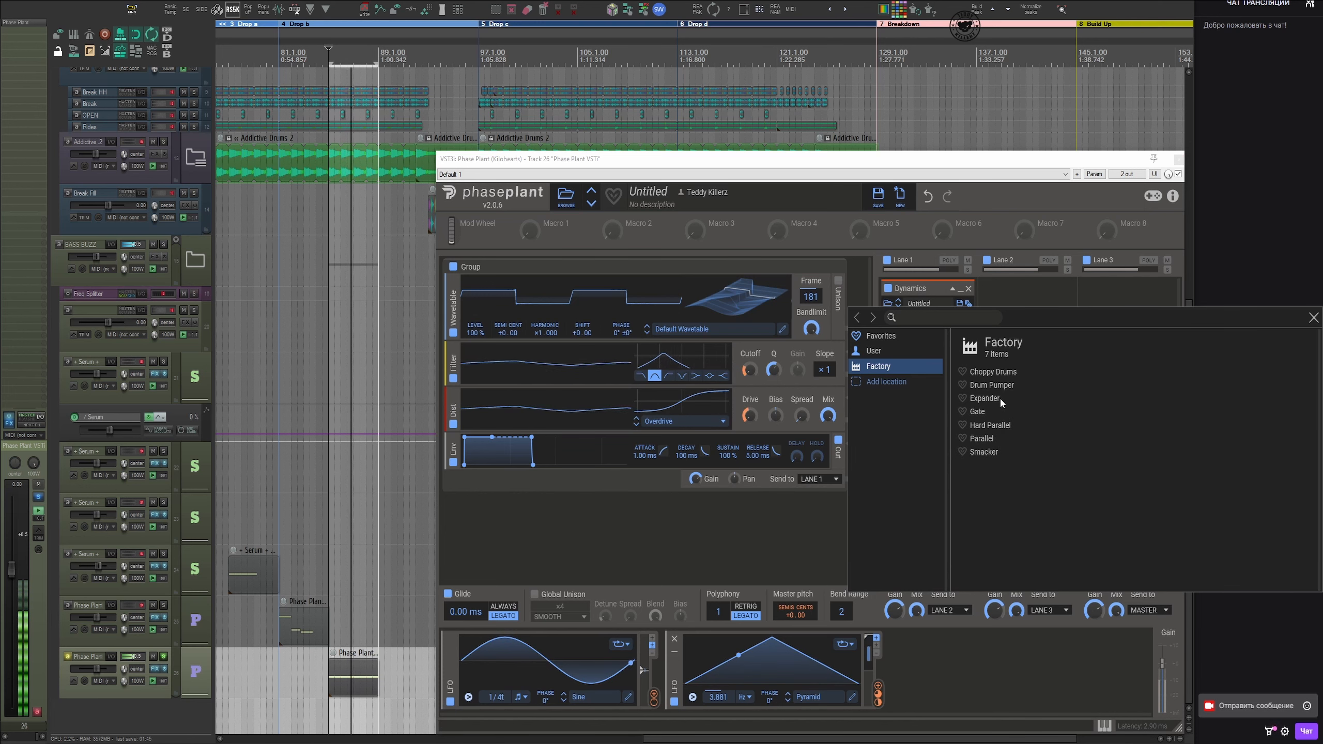
{"action": "left_click", "coordinate": [999, 399]}
{"action": "left_click", "coordinate": [1009, 426]}
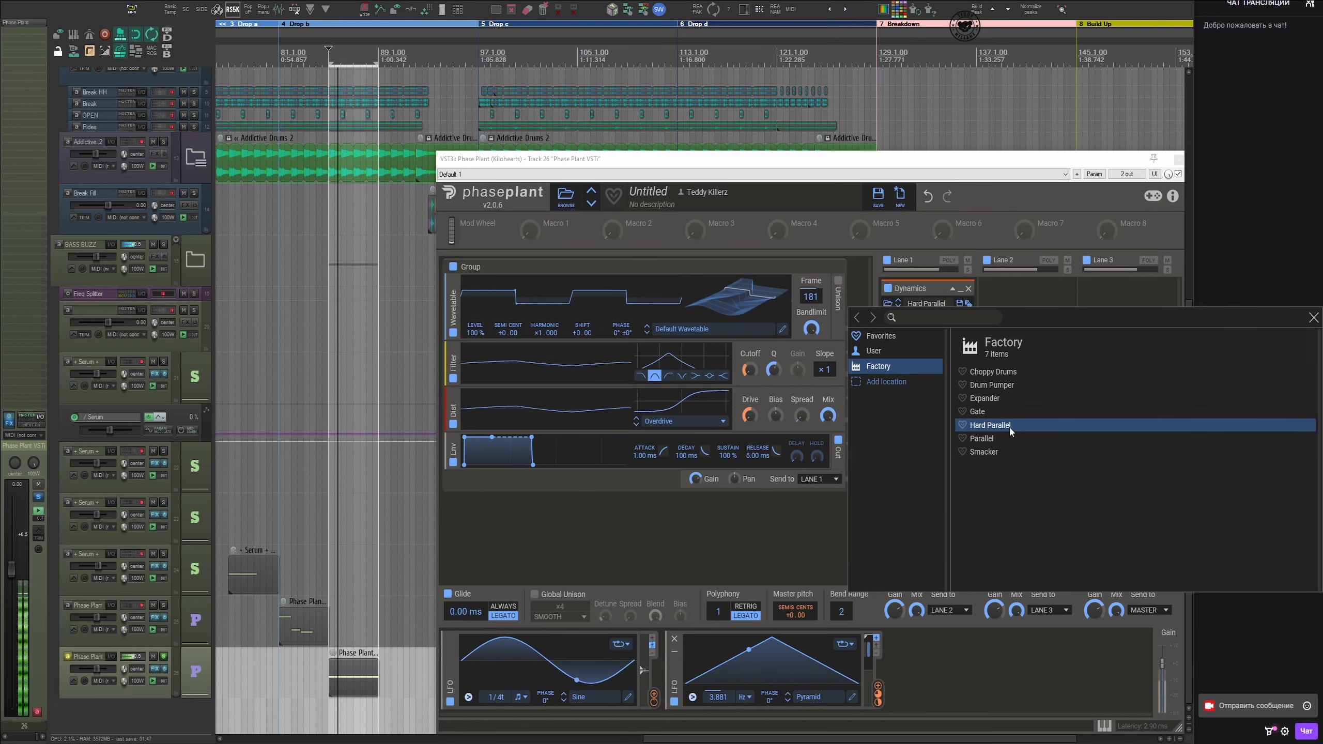
{"action": "left_click", "coordinate": [1312, 319]}
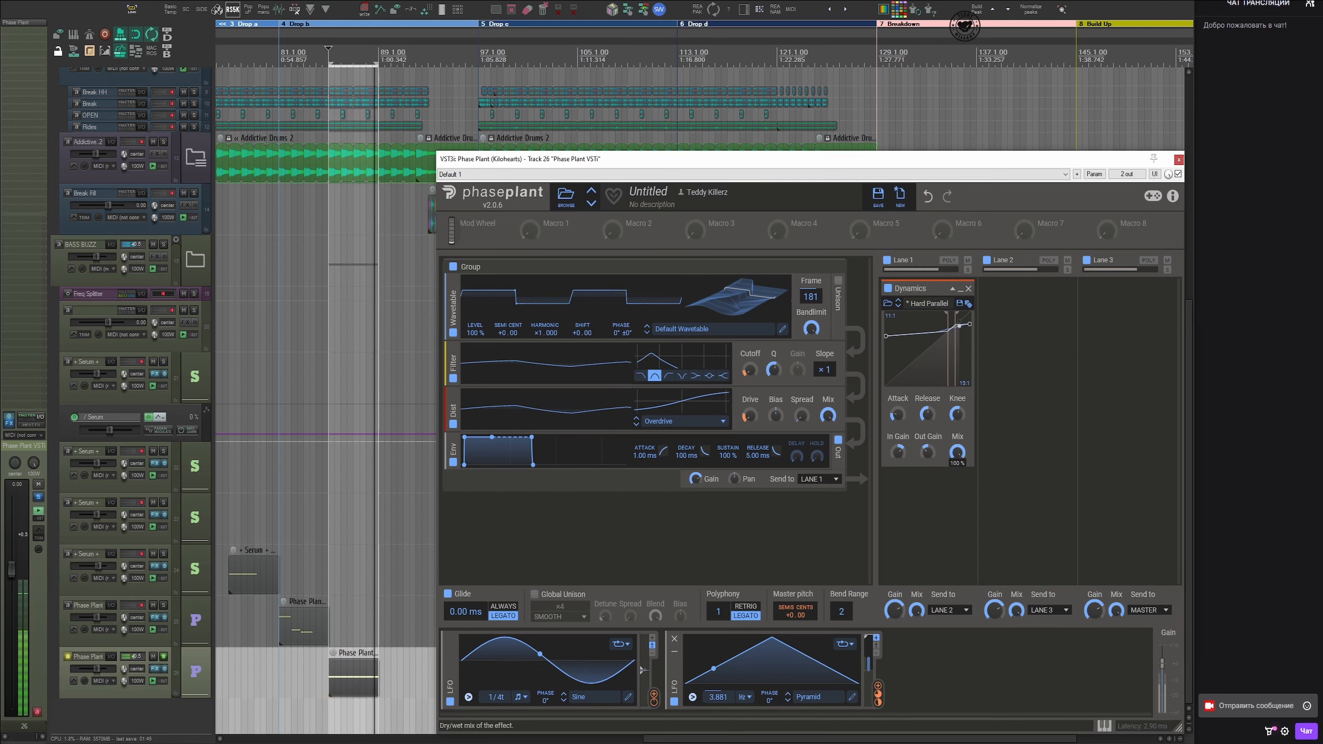
{"action": "left_click_drag", "start_coordinate": [898, 451], "coordinate": [897, 430]}
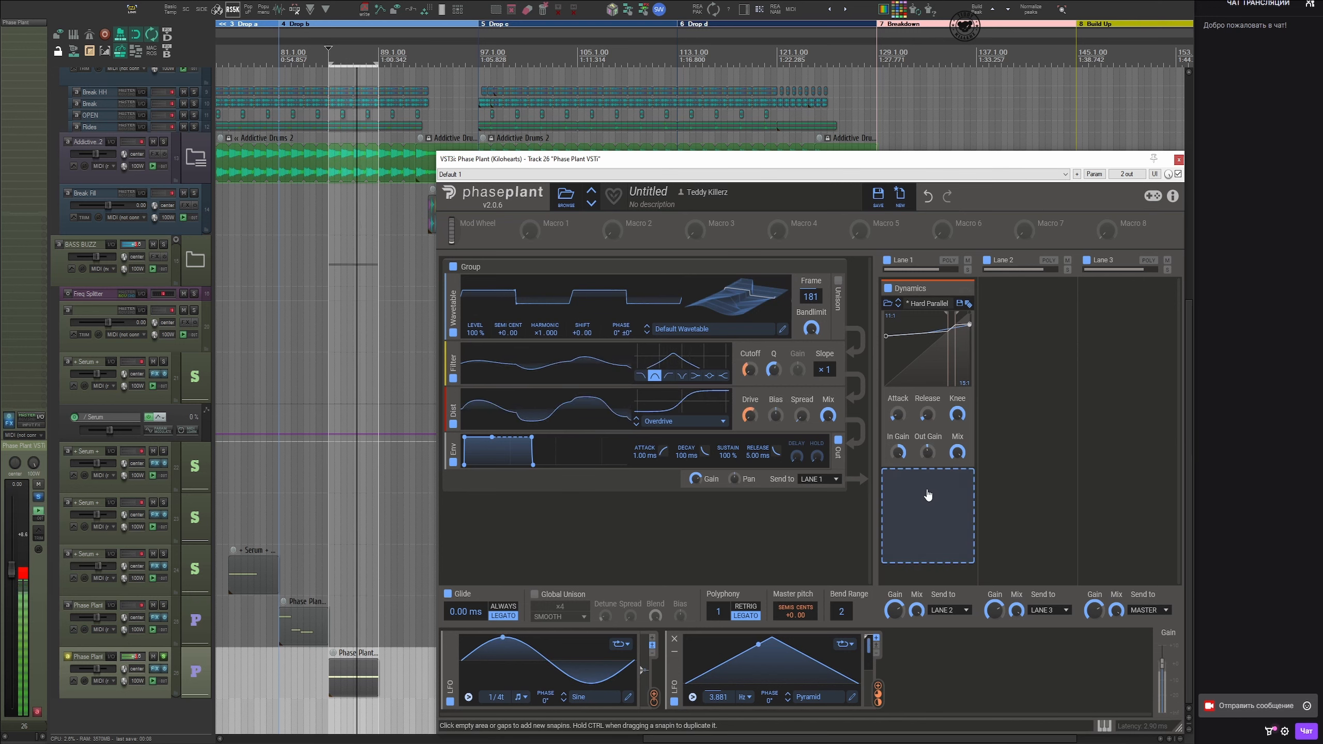
Add a Distortion effect below Dynamics in Lane 1, using the Sine type with drive raised to about 13.61 dB
{"action": "left_click", "coordinate": [932, 484]}
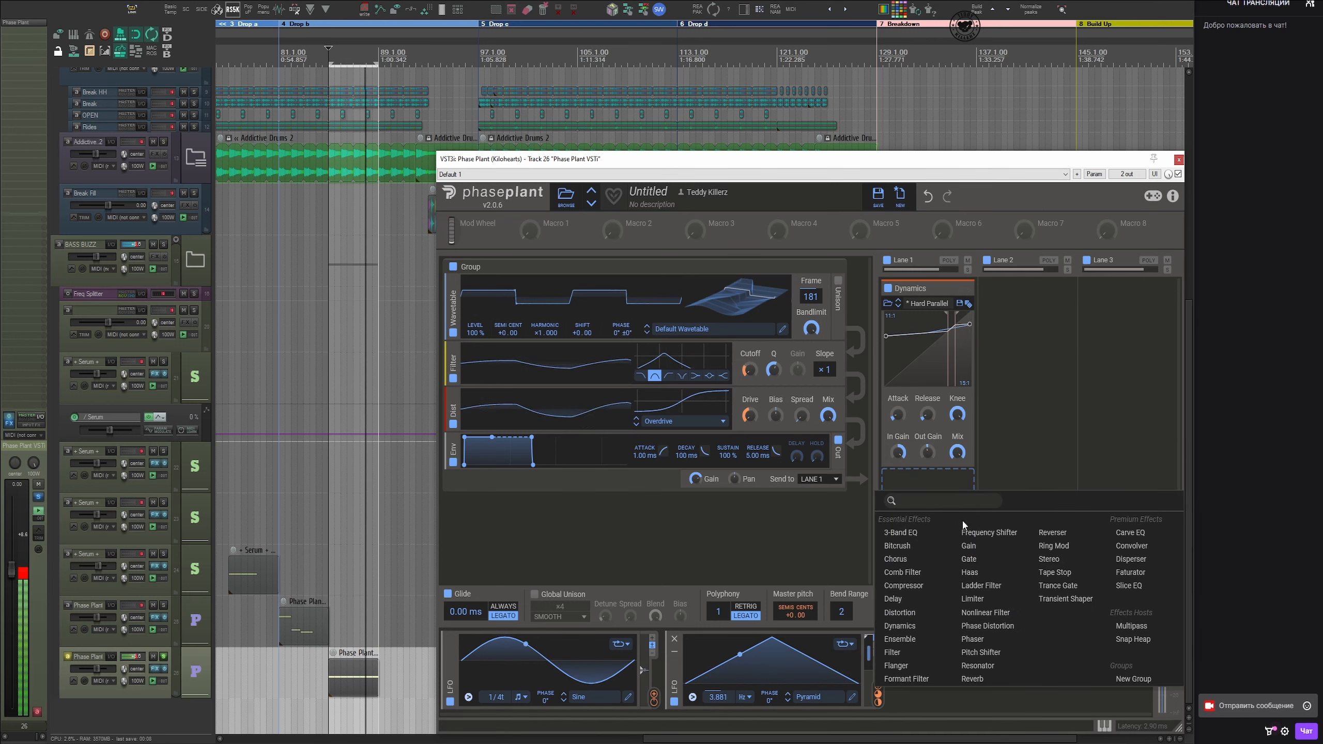
{"action": "left_click", "coordinate": [914, 616]}
{"action": "left_click", "coordinate": [939, 473]}
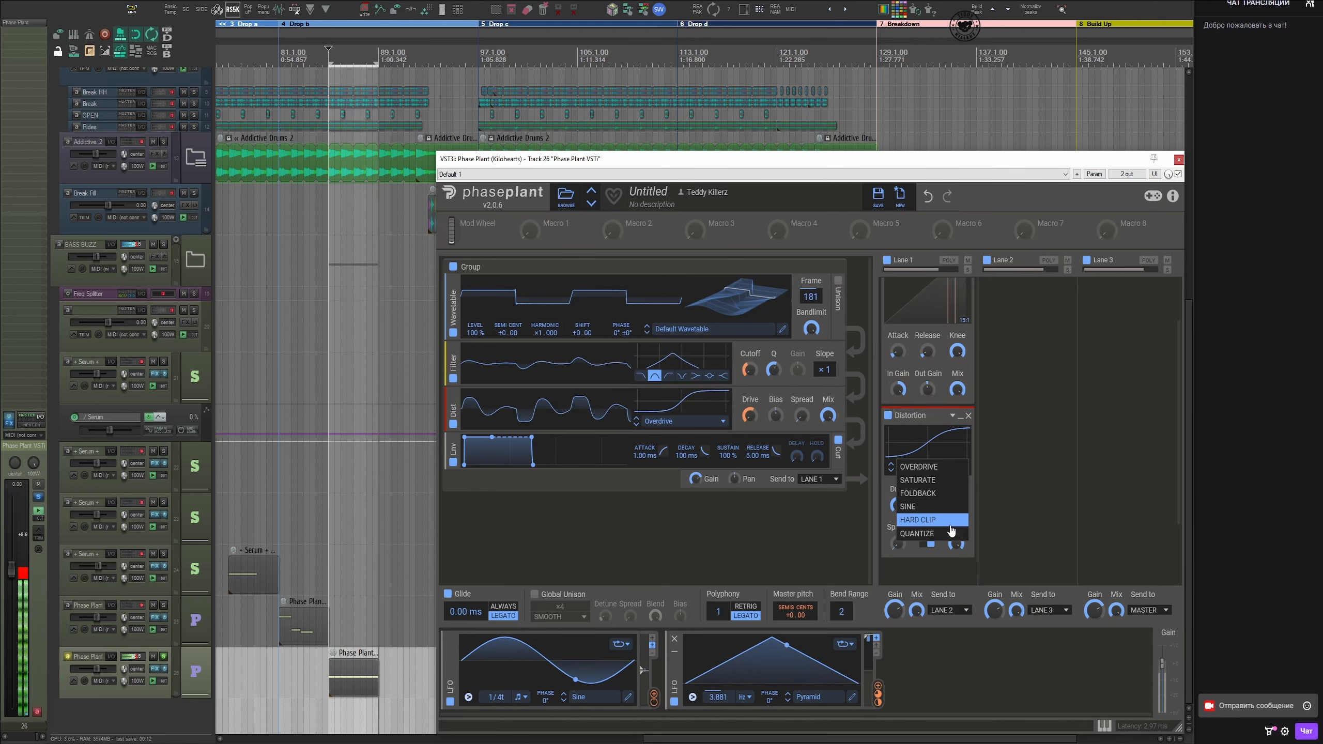
{"action": "left_click", "coordinate": [926, 507]}
{"action": "left_click_drag", "start_coordinate": [899, 505], "coordinate": [898, 459]}
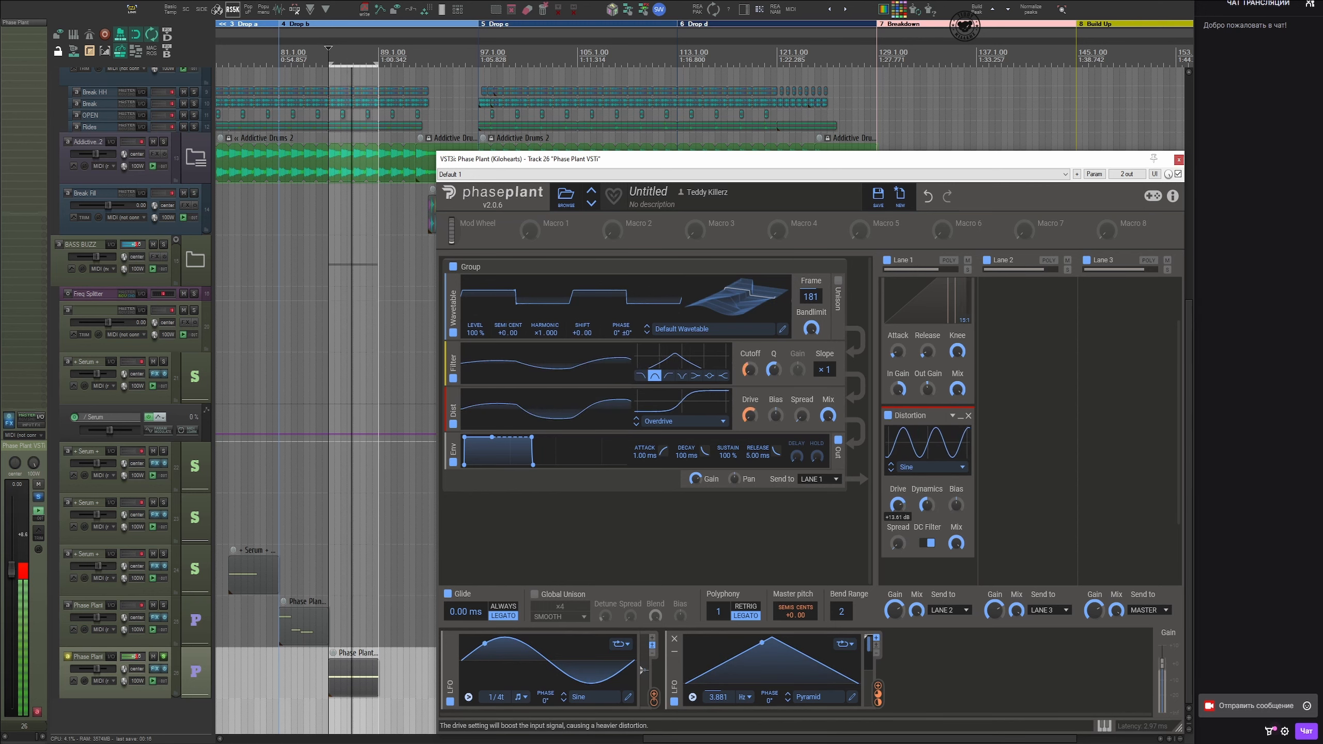
Switch the Lane 1 Distortion to the Foldback type and lower its drive
{"action": "left_click", "coordinate": [927, 467]}
{"action": "left_click", "coordinate": [929, 490]}
{"action": "mouse_move", "coordinate": [898, 505]}
{"action": "left_mouse_down"}
{"action": "mouse_move", "coordinate": [899, 490]}
{"action": "mouse_move", "coordinate": [898, 526]}
{"action": "left_mouse_up"}
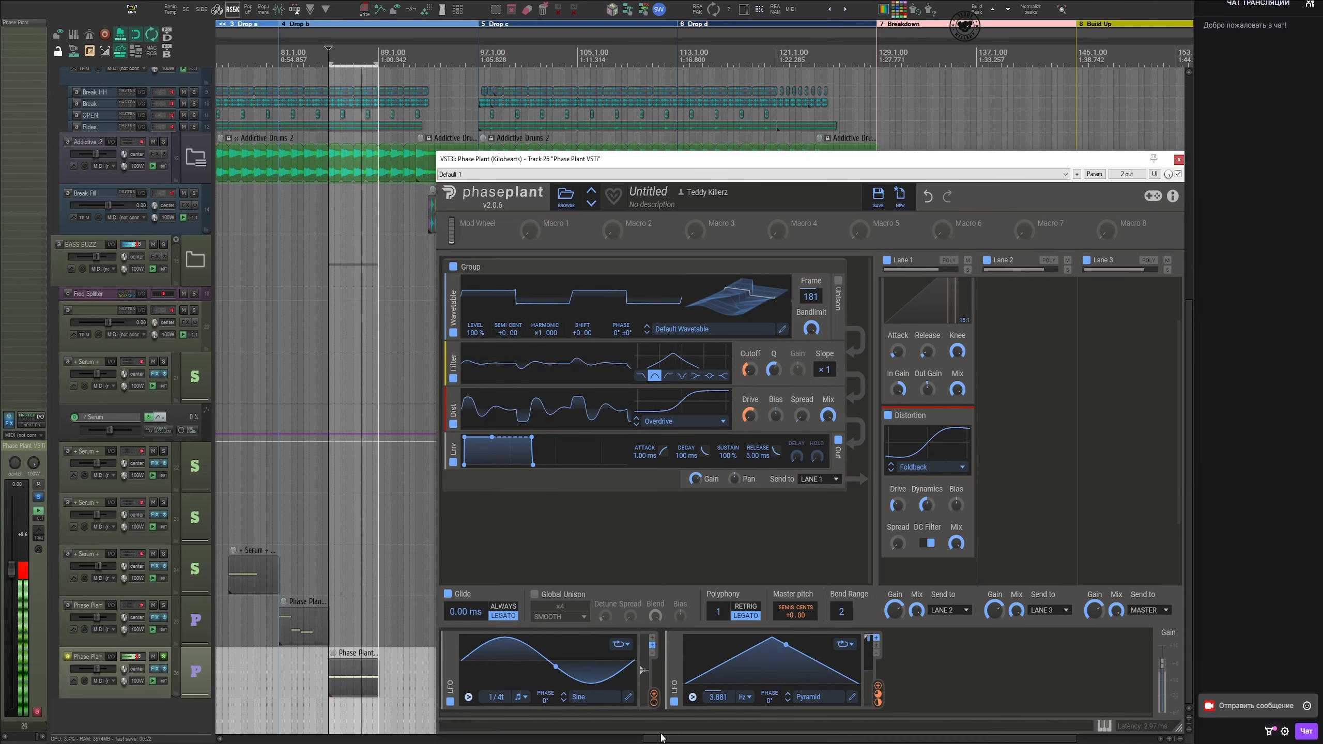
Slow the Pyramid LFO to 0.956 Hz and reshape its curve so it peaks at about 300 ms with a rounded decay
{"action": "left_click_drag", "start_coordinate": [719, 697], "coordinate": [719, 717]}
{"action": "left_click", "coordinate": [853, 698]}
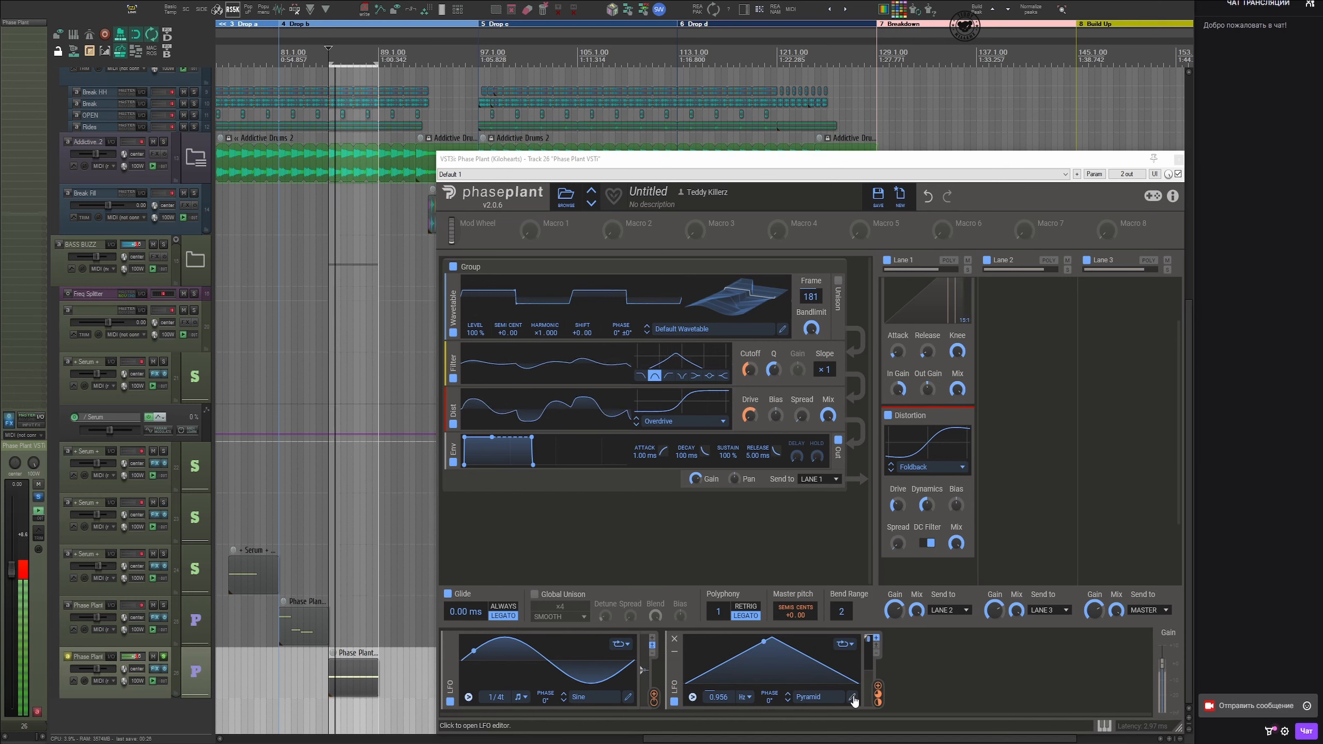
{"action": "left_click_drag", "start_coordinate": [669, 241], "coordinate": [573, 243]}
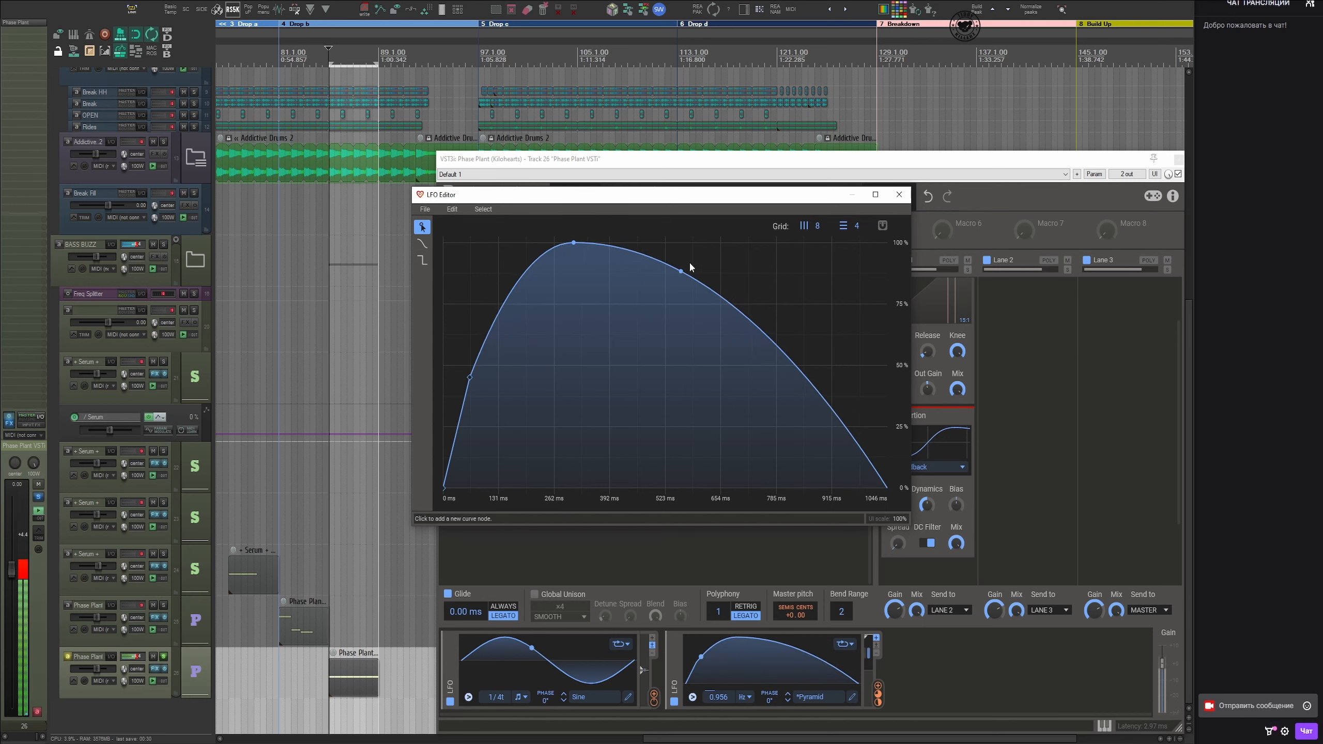
{"action": "mouse_move", "coordinate": [688, 266]}
{"action": "left_mouse_down"}
{"action": "mouse_move", "coordinate": [742, 222]}
{"action": "mouse_move", "coordinate": [698, 297]}
{"action": "mouse_move", "coordinate": [661, 292]}
{"action": "mouse_move", "coordinate": [671, 299]}
{"action": "mouse_move", "coordinate": [674, 282]}
{"action": "left_mouse_up"}
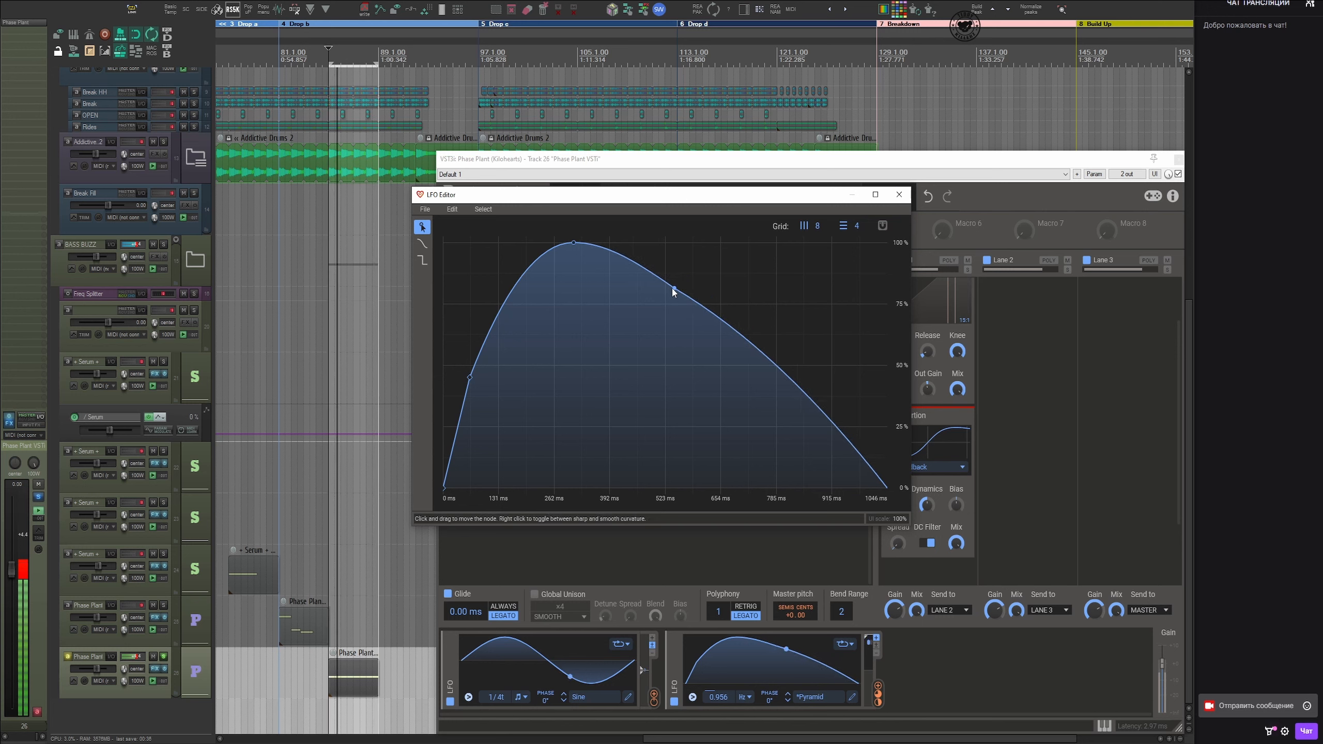
{"action": "left_click", "coordinate": [899, 194]}
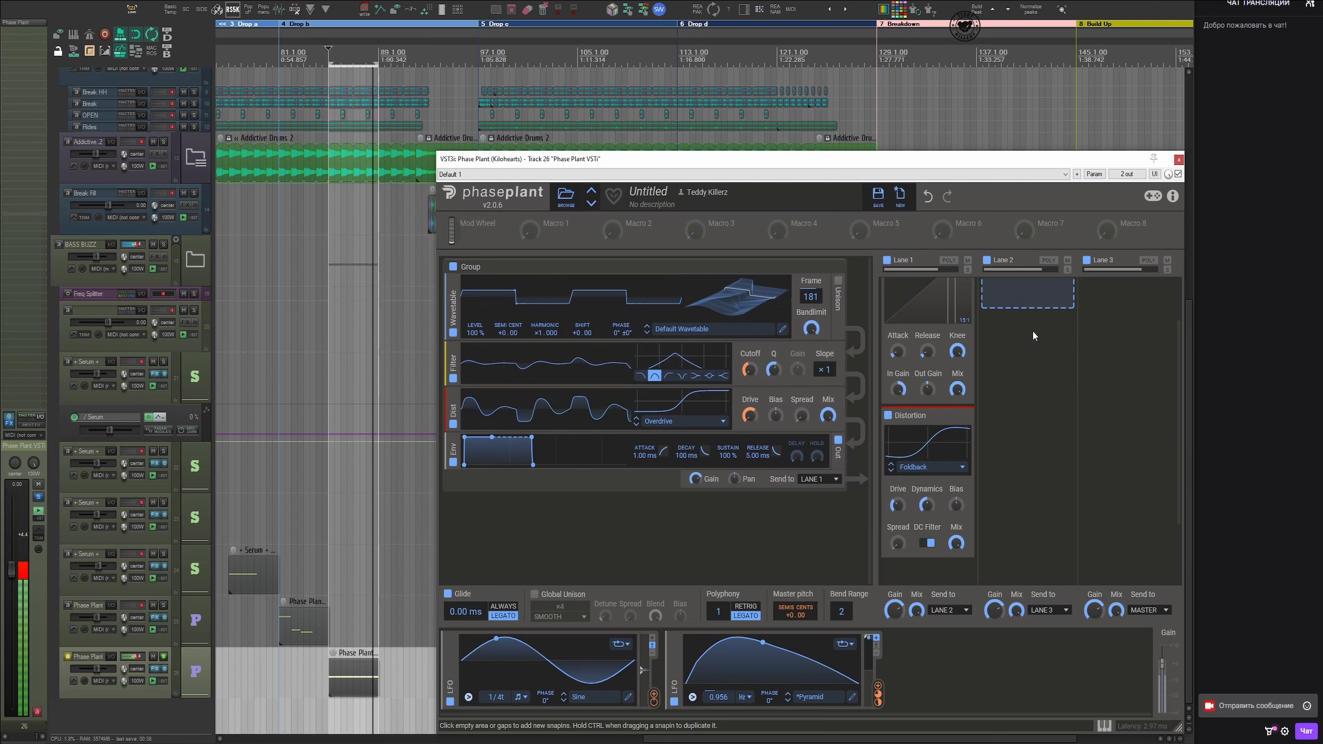
Collapse the Dynamics effect, add a Convolver and place it above Dynamics at the start of Lane 1
{"action": "scroll", "coordinate": [1037, 321], "scroll_direction": "up", "scroll_amount": 2}
{"action": "left_click", "coordinate": [1028, 307]}
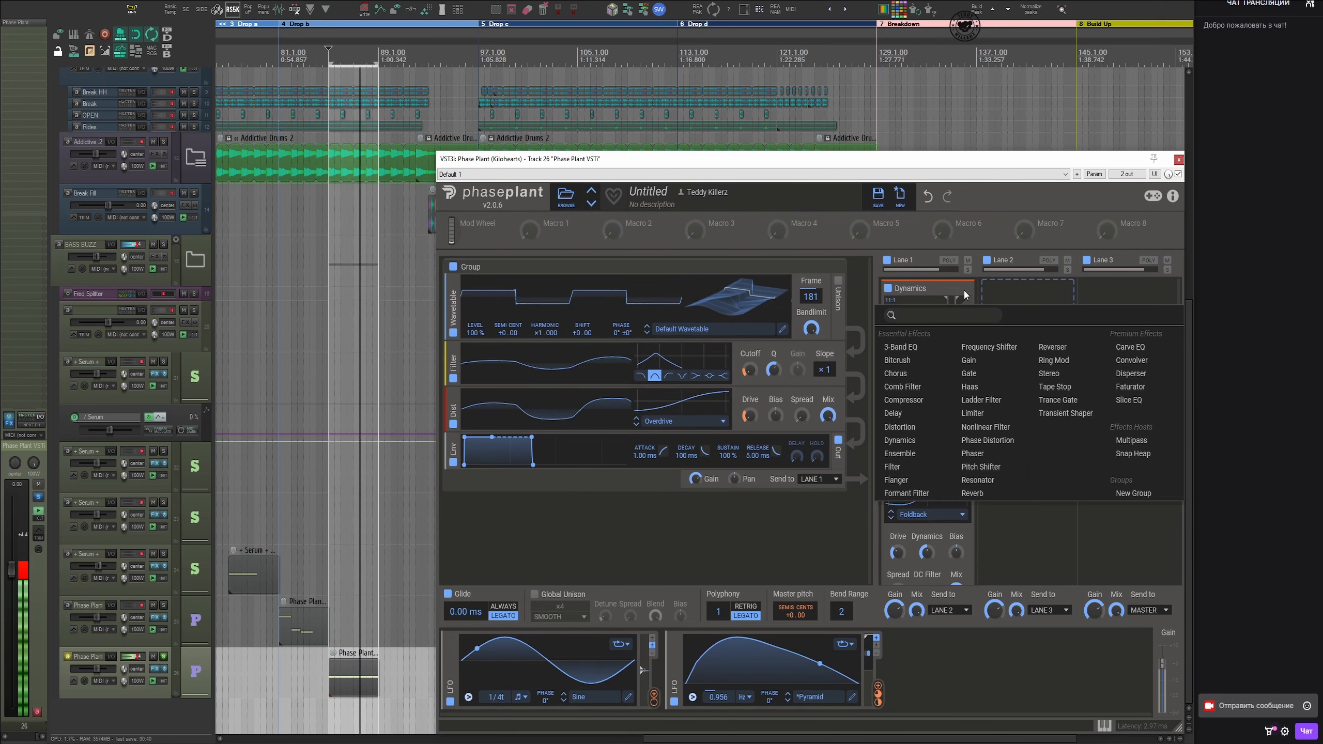
{"action": "left_click", "coordinate": [964, 291]}
{"action": "left_click", "coordinate": [964, 290]}
{"action": "left_click", "coordinate": [1002, 296]}
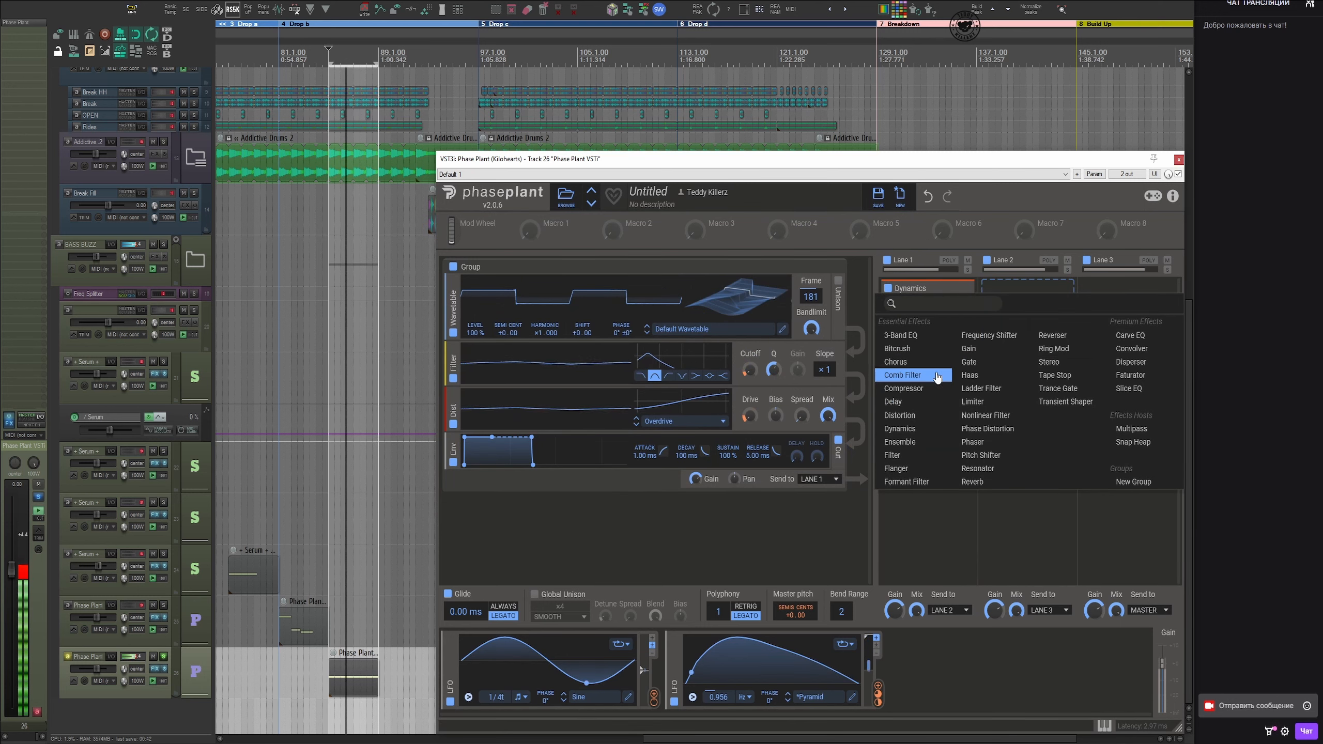
{"action": "left_click", "coordinate": [1131, 349]}
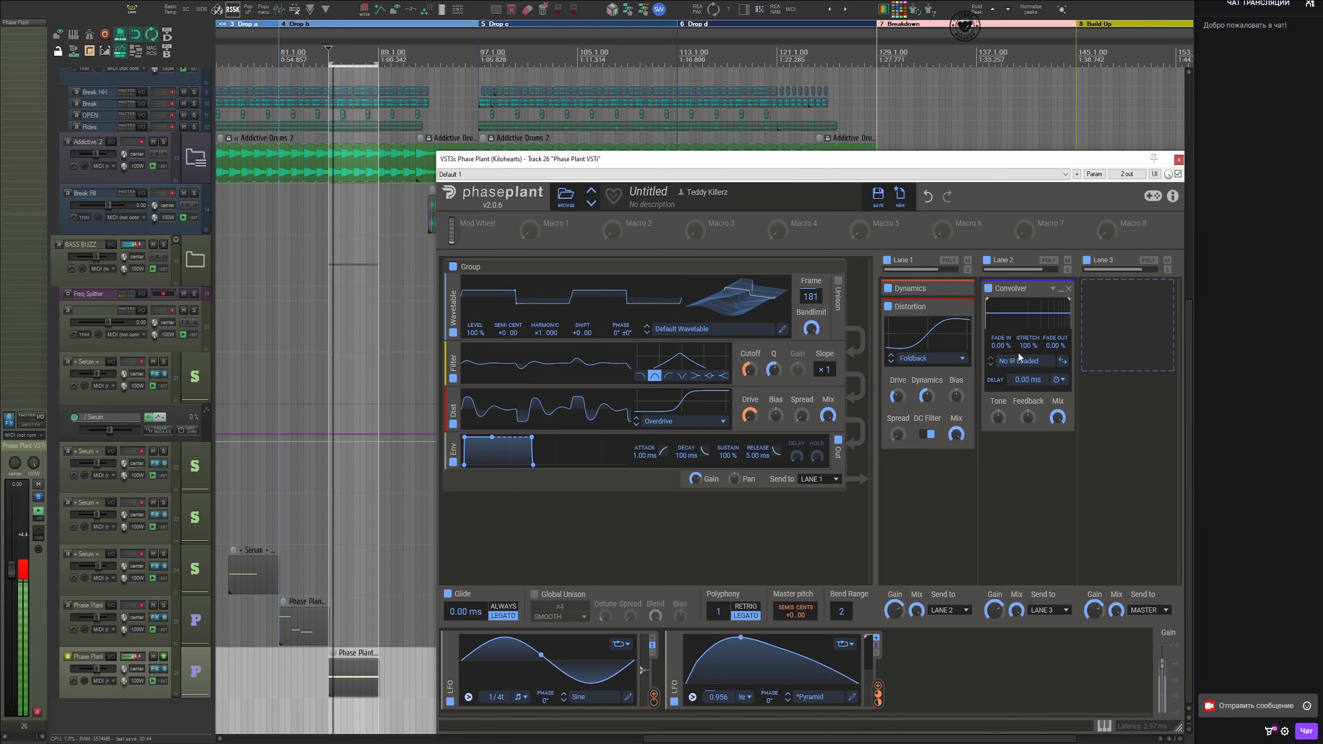
{"action": "left_click_drag", "start_coordinate": [1011, 288], "coordinate": [916, 289]}
Load the Other Species impulse response from the factory Glitches folder into the Convolver, with 10 % stretch and a reduced mix
{"action": "left_click", "coordinate": [927, 360]}
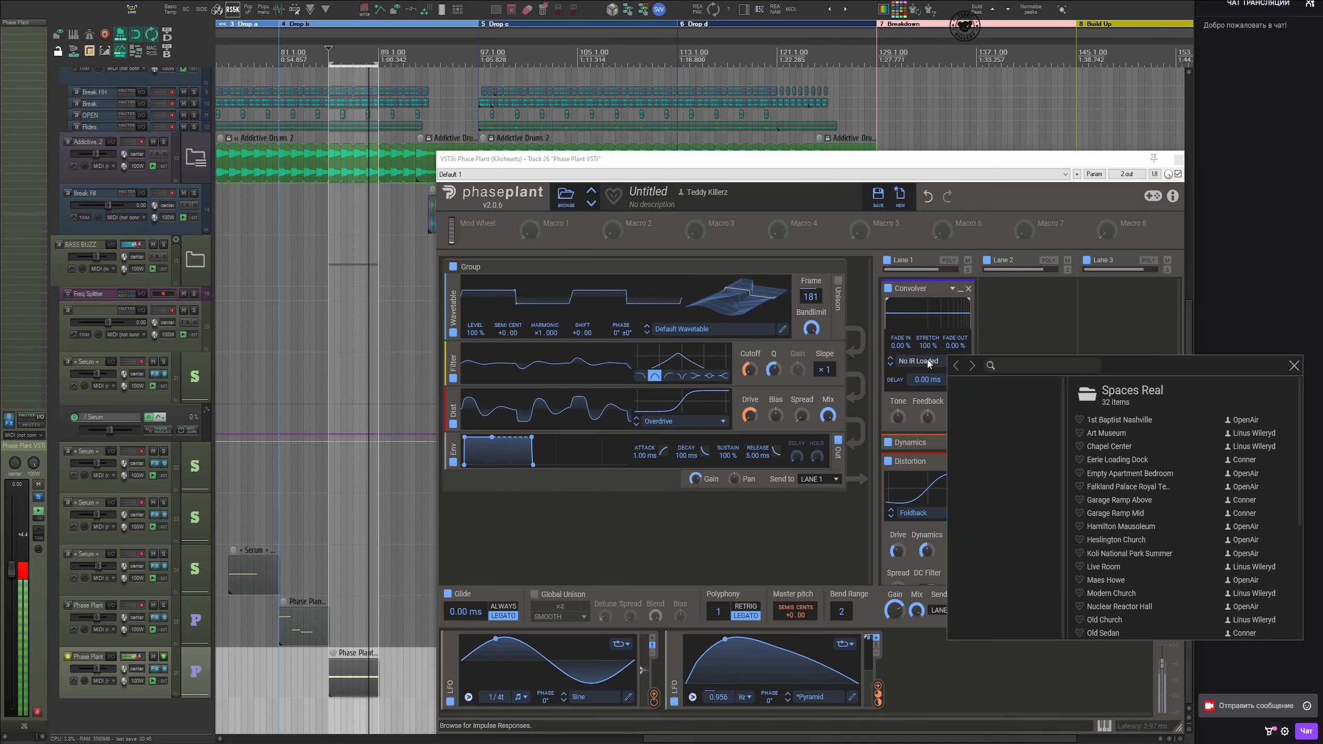
{"action": "left_click", "coordinate": [1001, 529]}
{"action": "left_click", "coordinate": [1186, 565]}
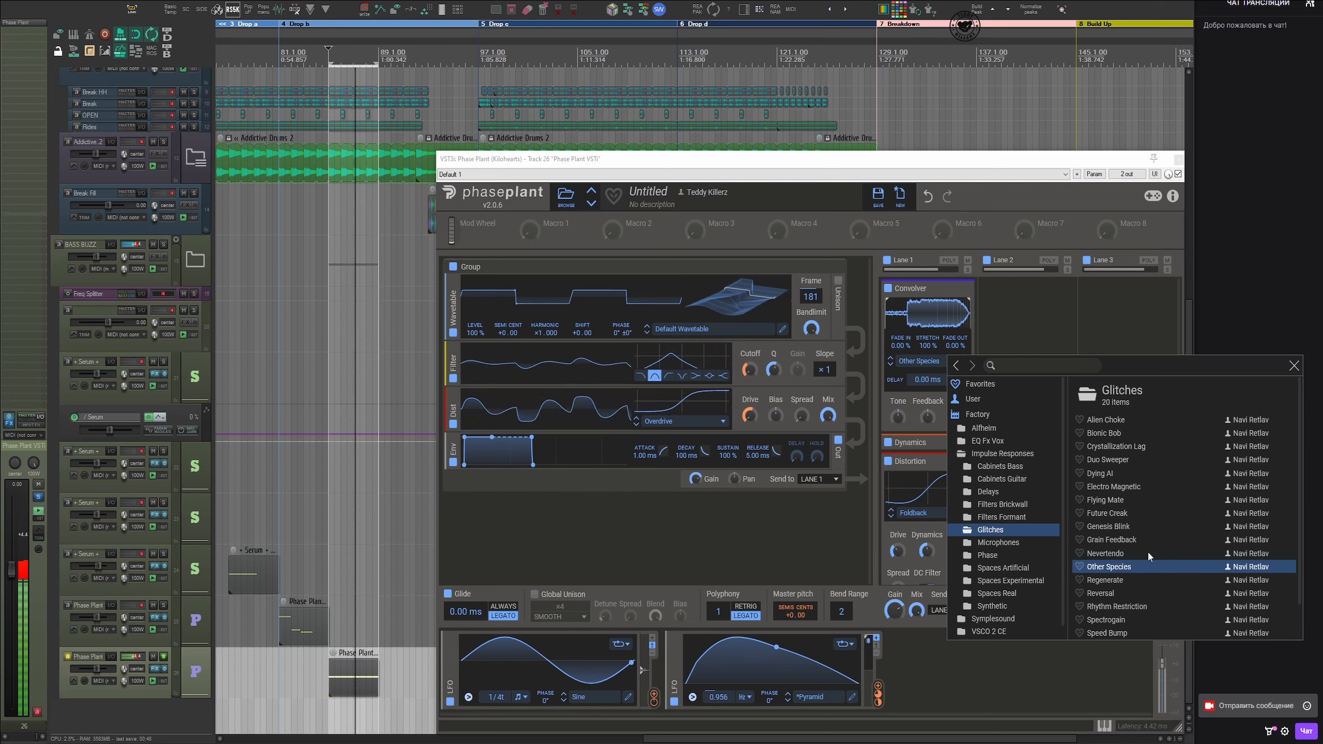
{"action": "scroll", "coordinate": [1152, 543], "scroll_direction": "down", "scroll_amount": 2}
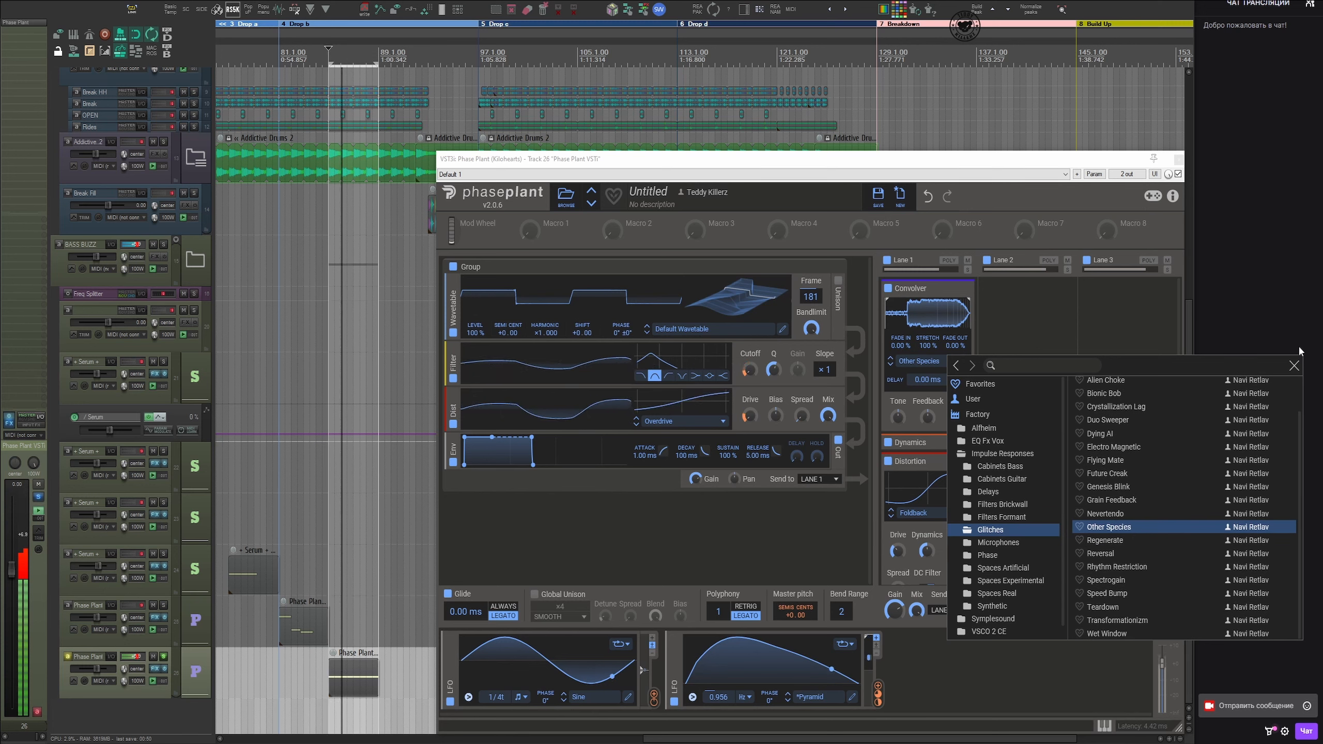
{"action": "left_click", "coordinate": [1294, 366]}
{"action": "left_click_drag", "start_coordinate": [930, 346], "coordinate": [932, 375]}
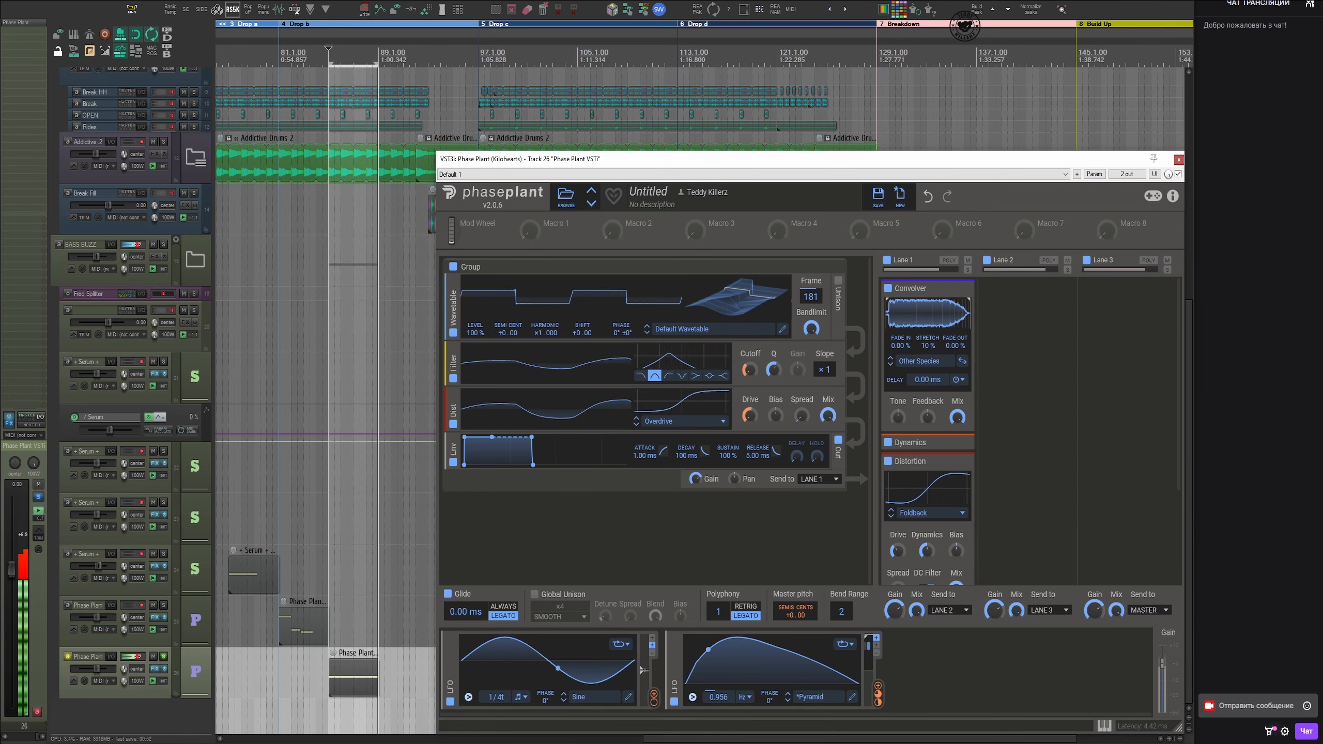
{"action": "left_click_drag", "start_coordinate": [960, 423], "coordinate": [960, 485]}
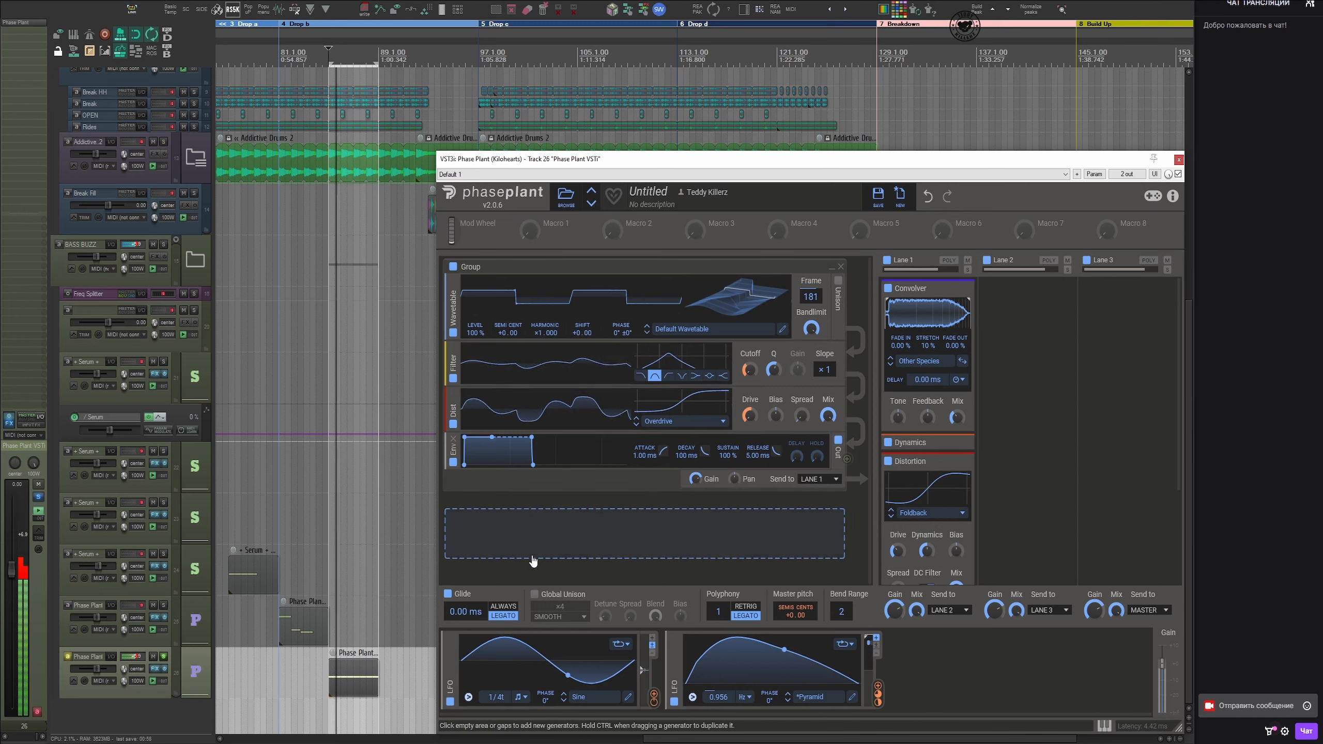
Clear the track solo, shorten the note in the last Phase Plant MIDI item to about one and a half bars and play it
{"action": "left_click", "coordinate": [267, 659]}
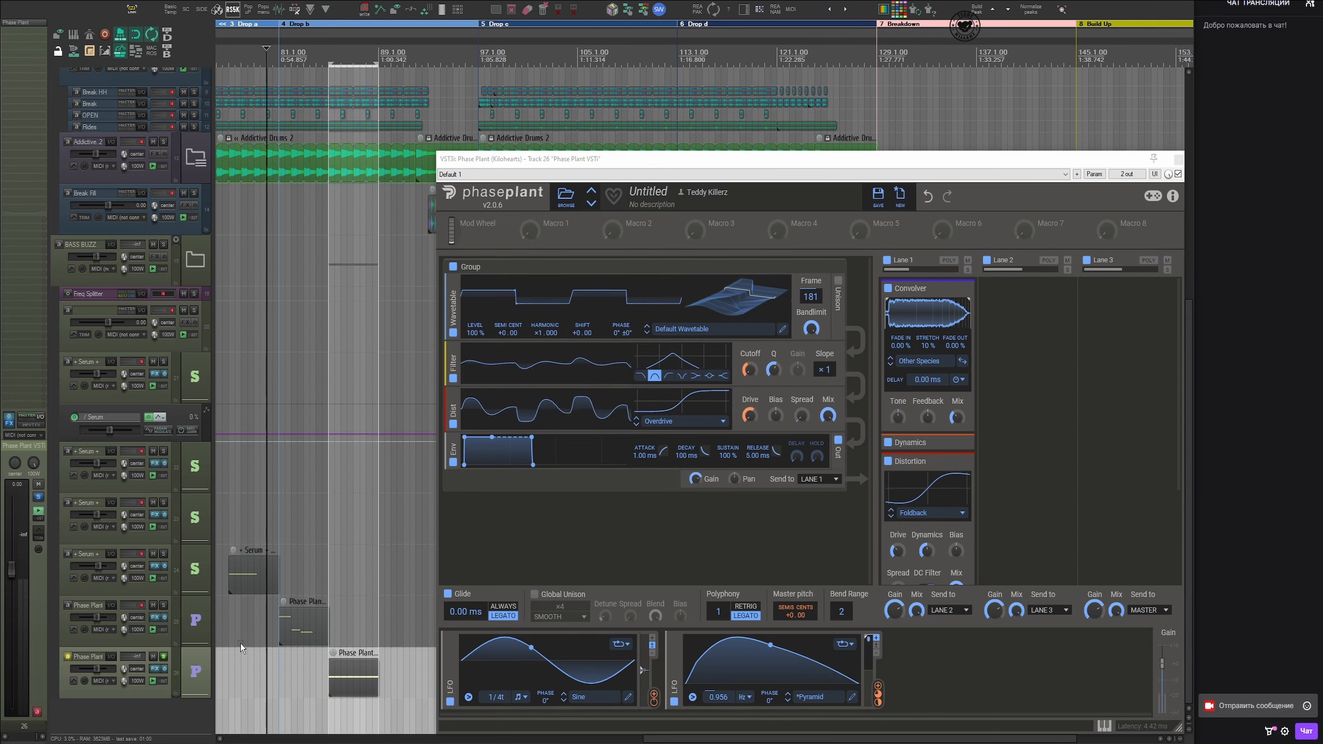
{"action": "left_click", "coordinate": [163, 606], "text": "ctrl"}
{"action": "scroll", "coordinate": [316, 655], "scroll_direction": "up", "scroll_amount": 2}
{"action": "scroll", "coordinate": [316, 656], "scroll_direction": "up", "scroll_amount": 1}
{"action": "double_click", "coordinate": [346, 675]}
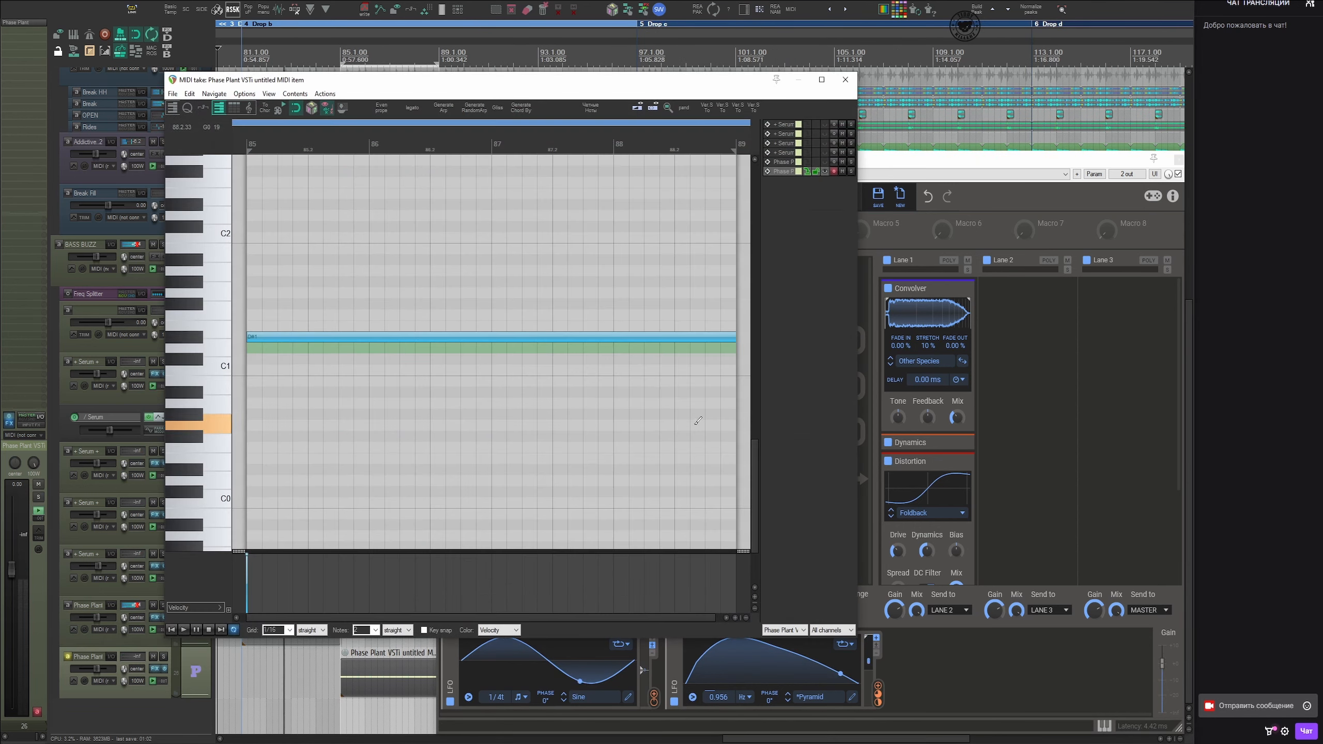
{"action": "left_click_drag", "start_coordinate": [733, 337], "coordinate": [430, 337]}
{"action": "key", "text": "space"}
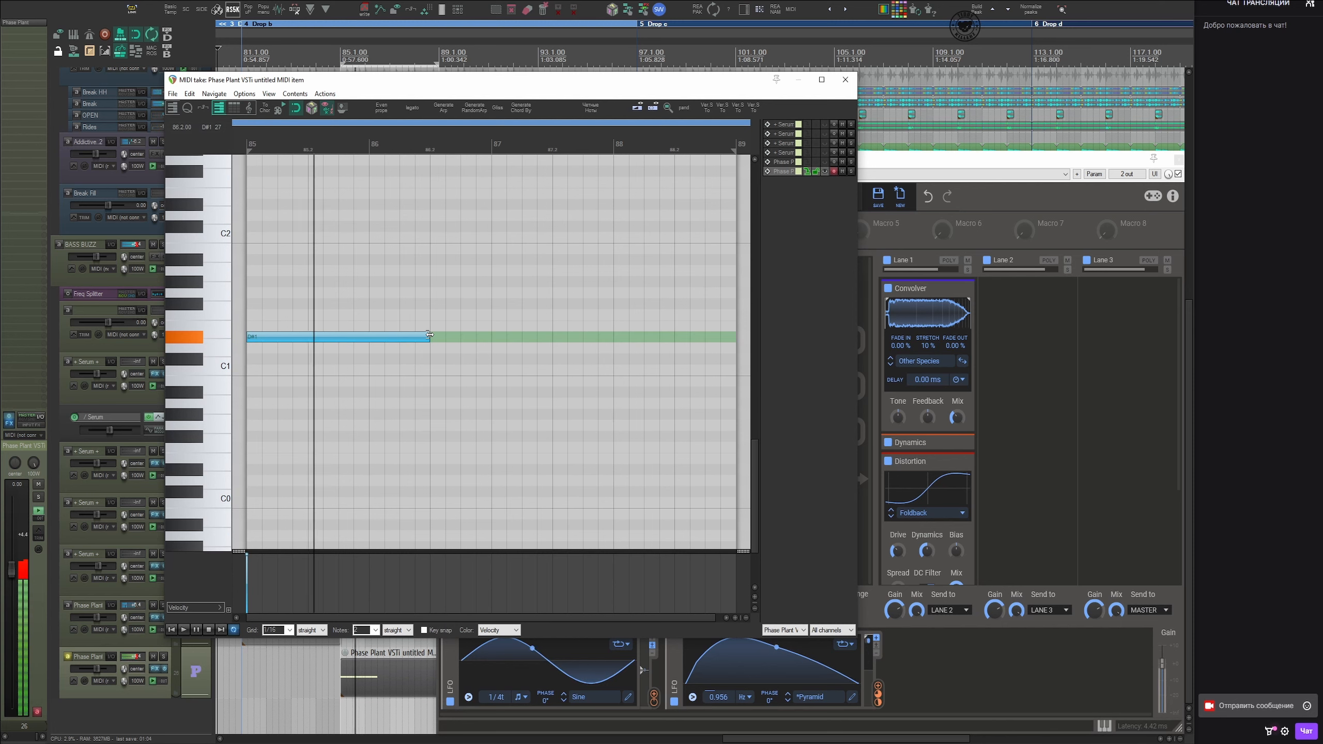
{"action": "key", "text": "Escape"}
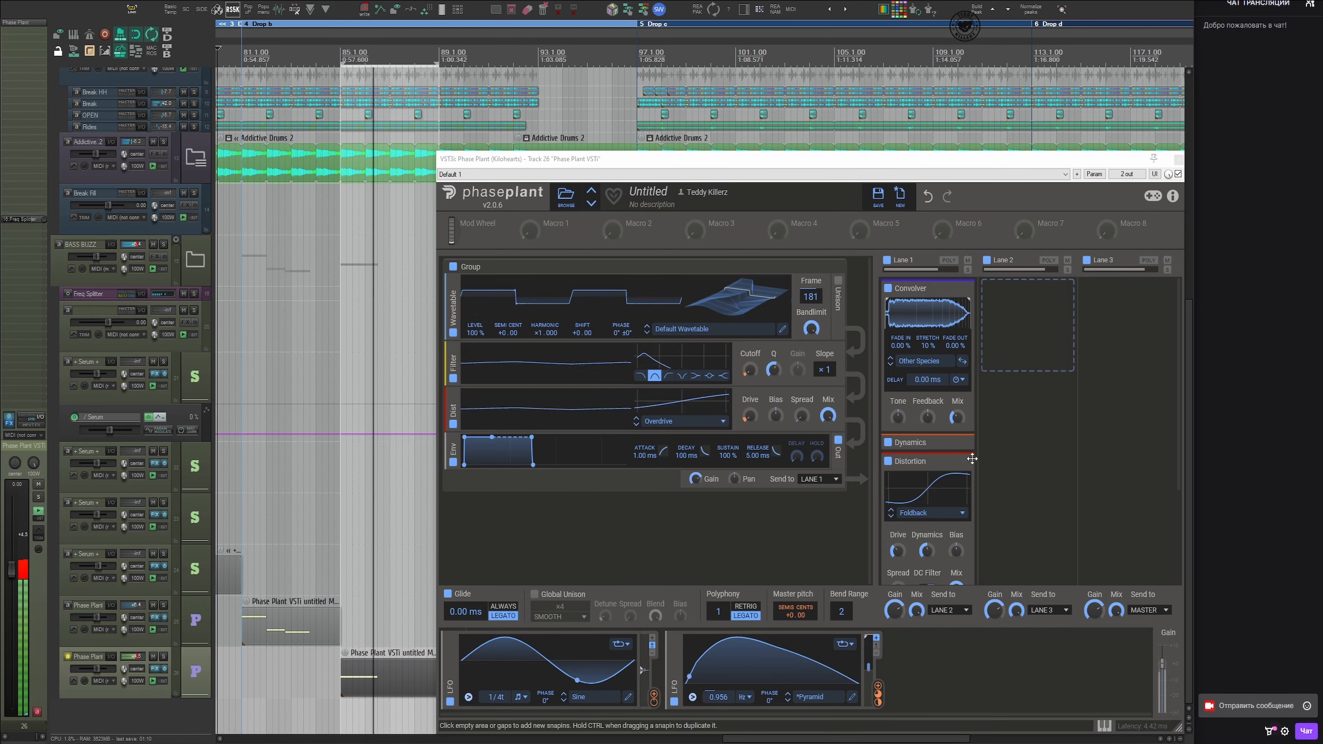
Collapse the Distortion and Convolver effects and add a Slice EQ at the end of Lane 1
{"action": "left_click", "coordinate": [920, 461]}
{"action": "left_click", "coordinate": [917, 288]}
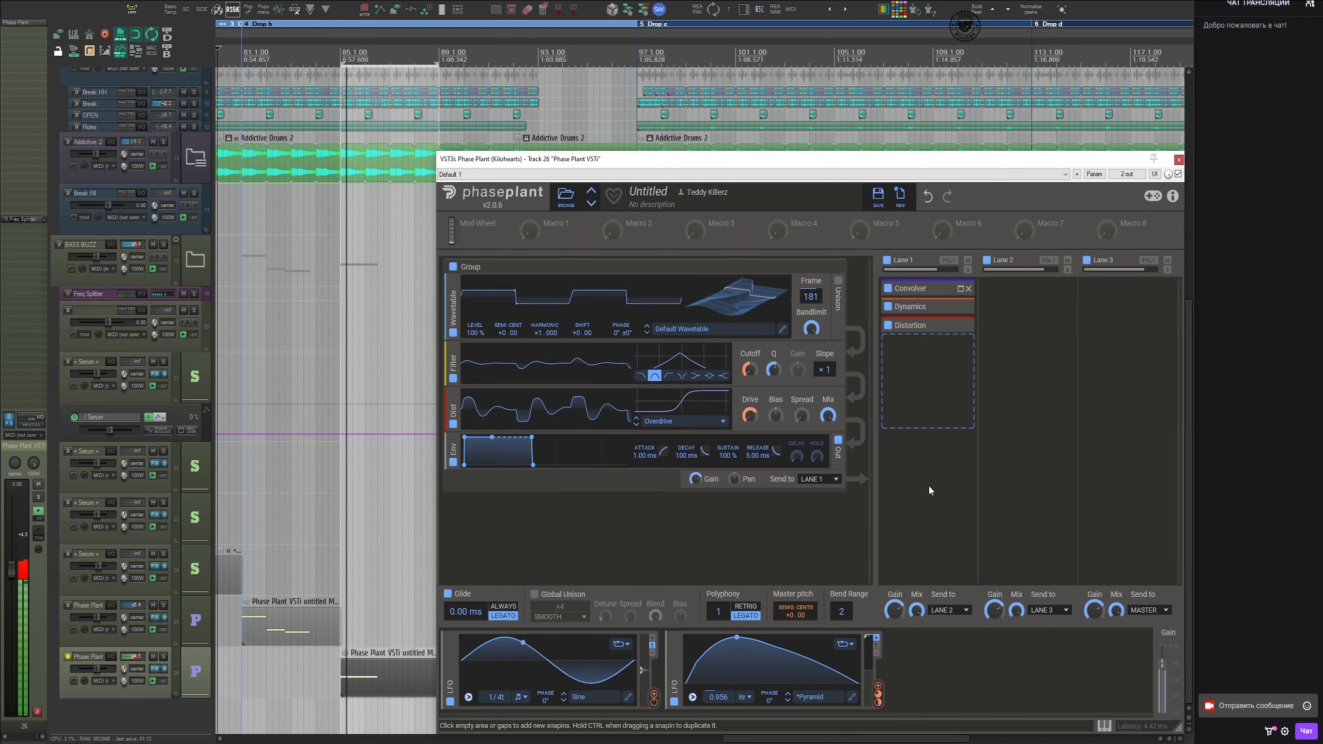
{"action": "left_click", "coordinate": [928, 484]}
{"action": "left_click", "coordinate": [1138, 504]}
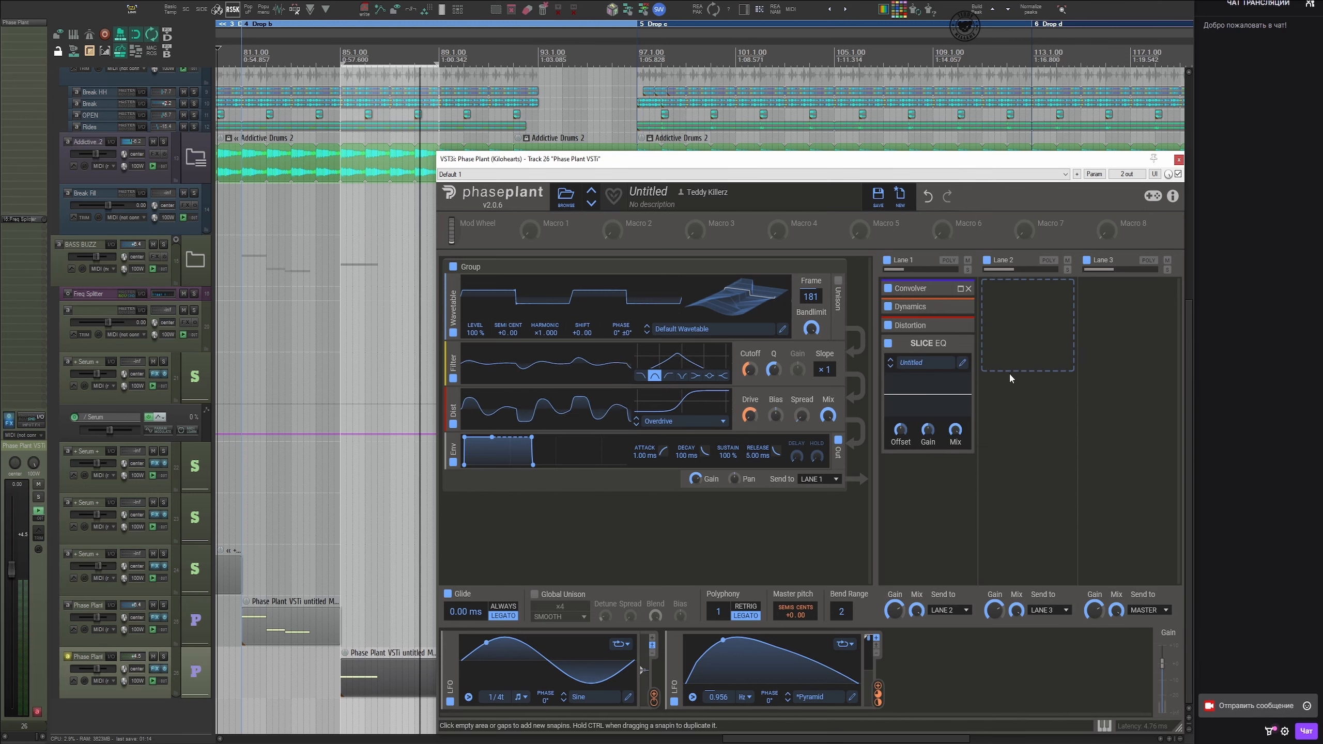
Add a boosting high-shelf filter just above 1 kHz in the Slice EQ and close its editor
{"action": "left_click", "coordinate": [963, 363]}
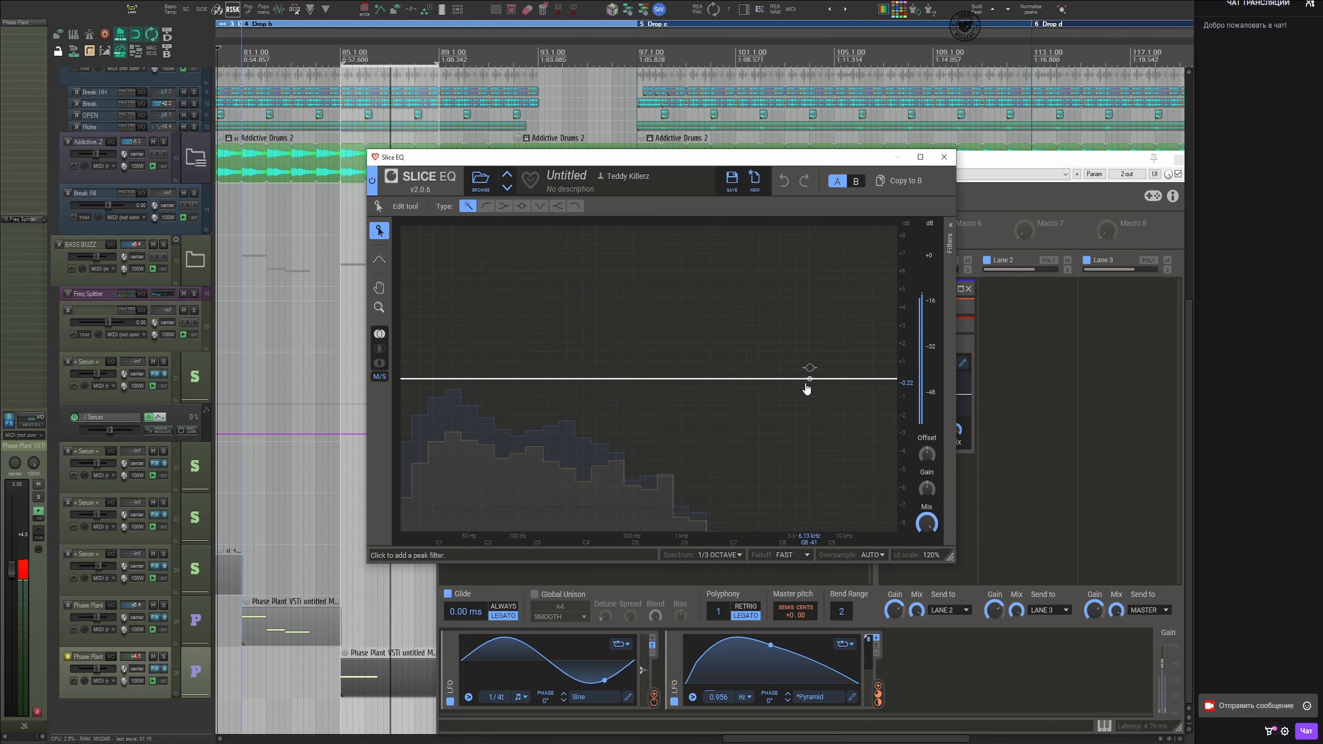
{"action": "left_click_drag", "start_coordinate": [859, 381], "coordinate": [711, 364]}
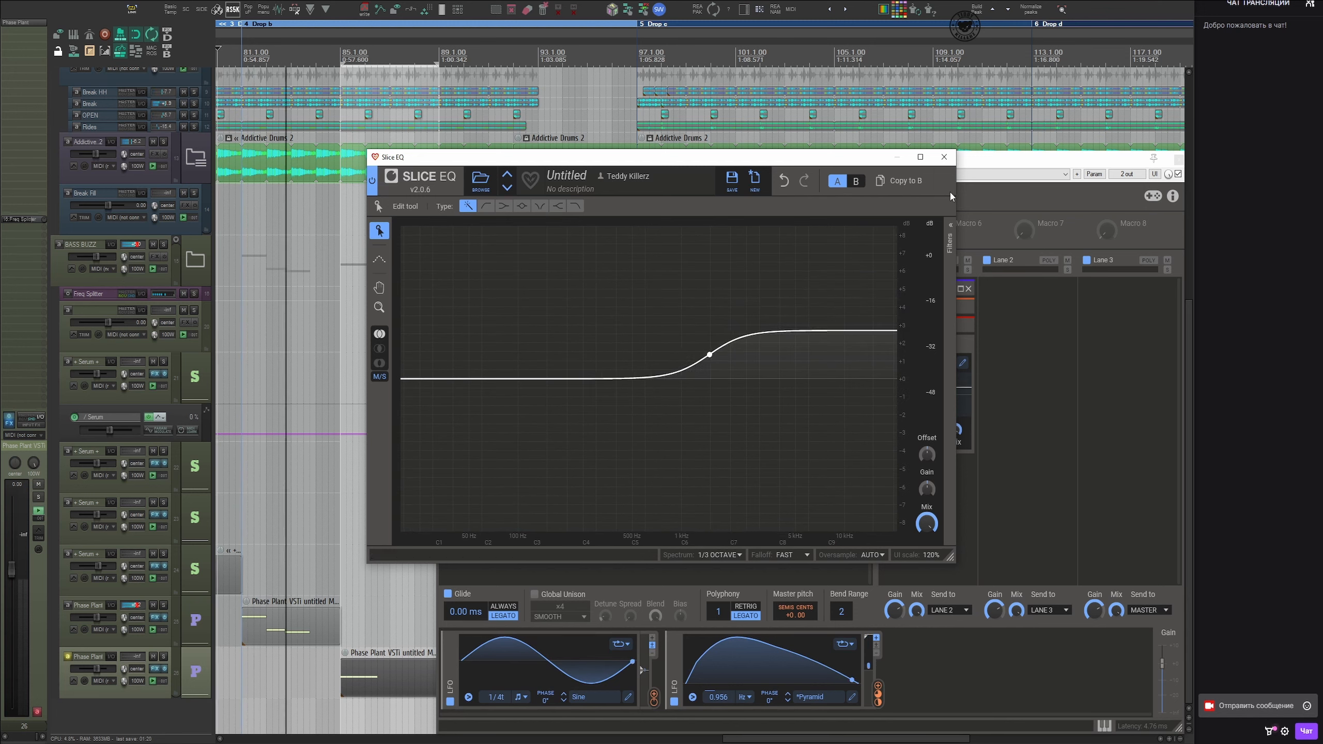
{"action": "left_click", "coordinate": [943, 157]}
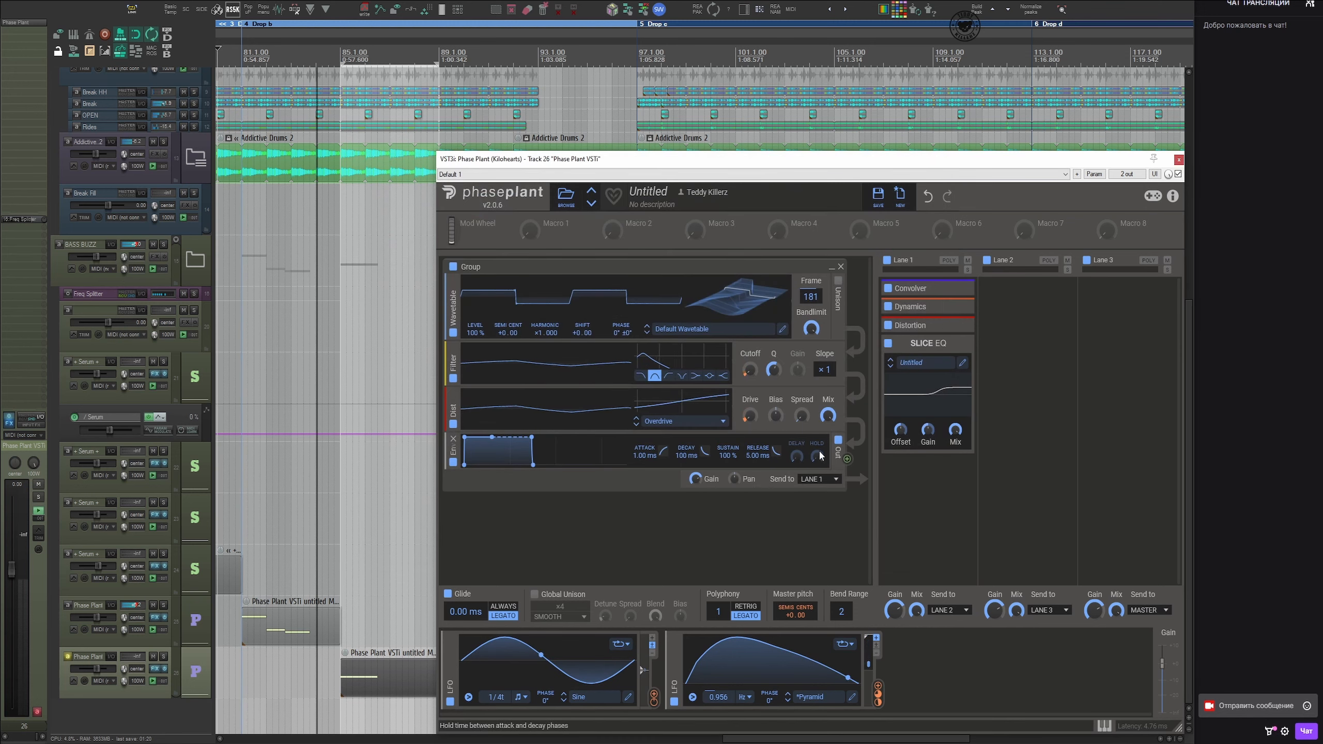
Add a second generator group with an Analog oscillator and a separate Analog oscillator below it
{"action": "left_click", "coordinate": [581, 520]}
{"action": "left_click", "coordinate": [619, 560]}
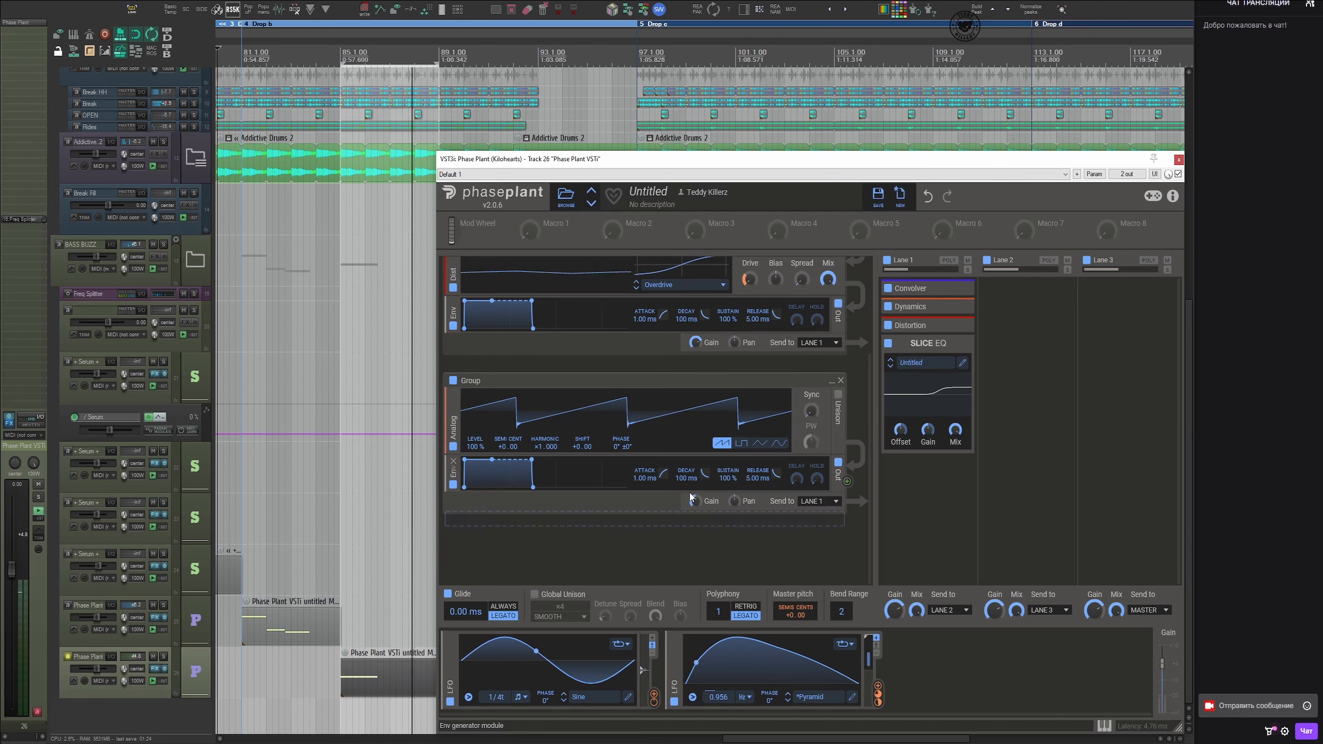
{"action": "left_click", "coordinate": [625, 520]}
{"action": "left_click", "coordinate": [644, 561]}
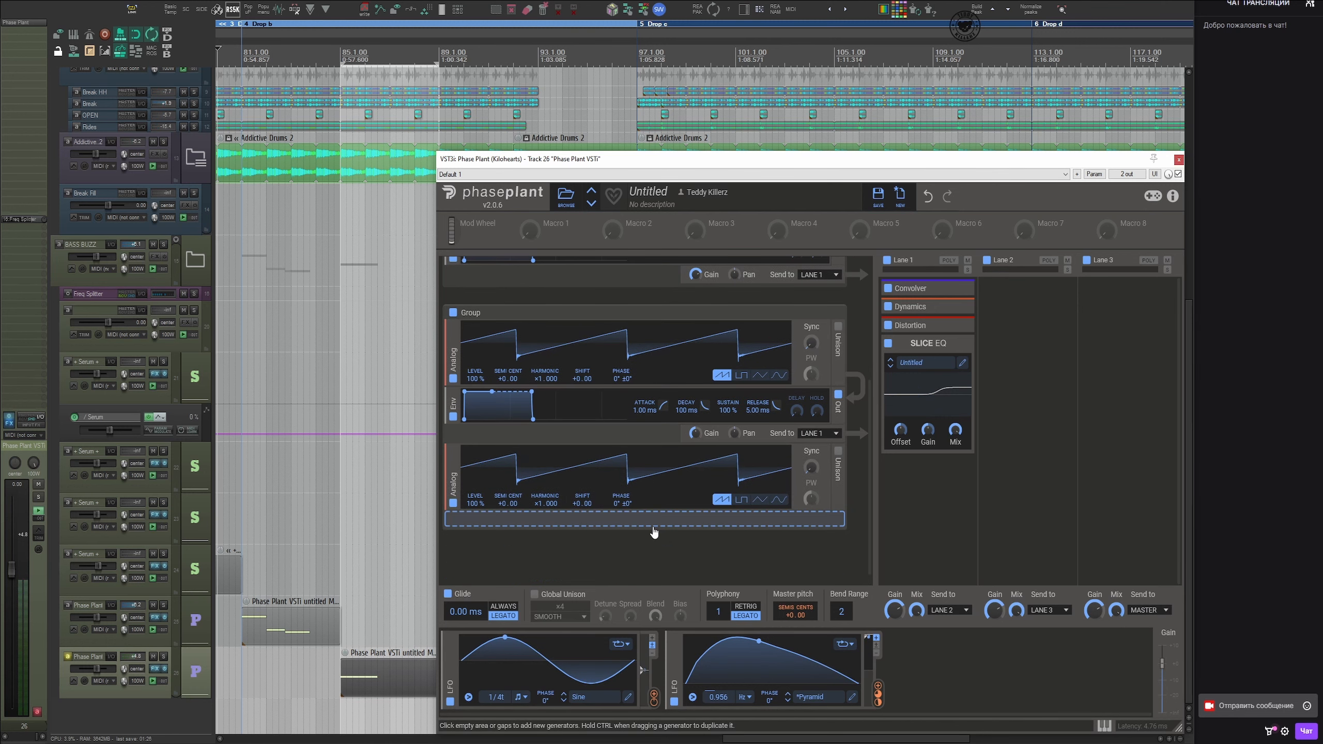
Add a Noise generator modulating the lower Analog oscillator's phase, and route that oscillator's output to the phase of the group's Analog oscillator
{"action": "left_click", "coordinate": [656, 524]}
{"action": "left_click", "coordinate": [678, 584]}
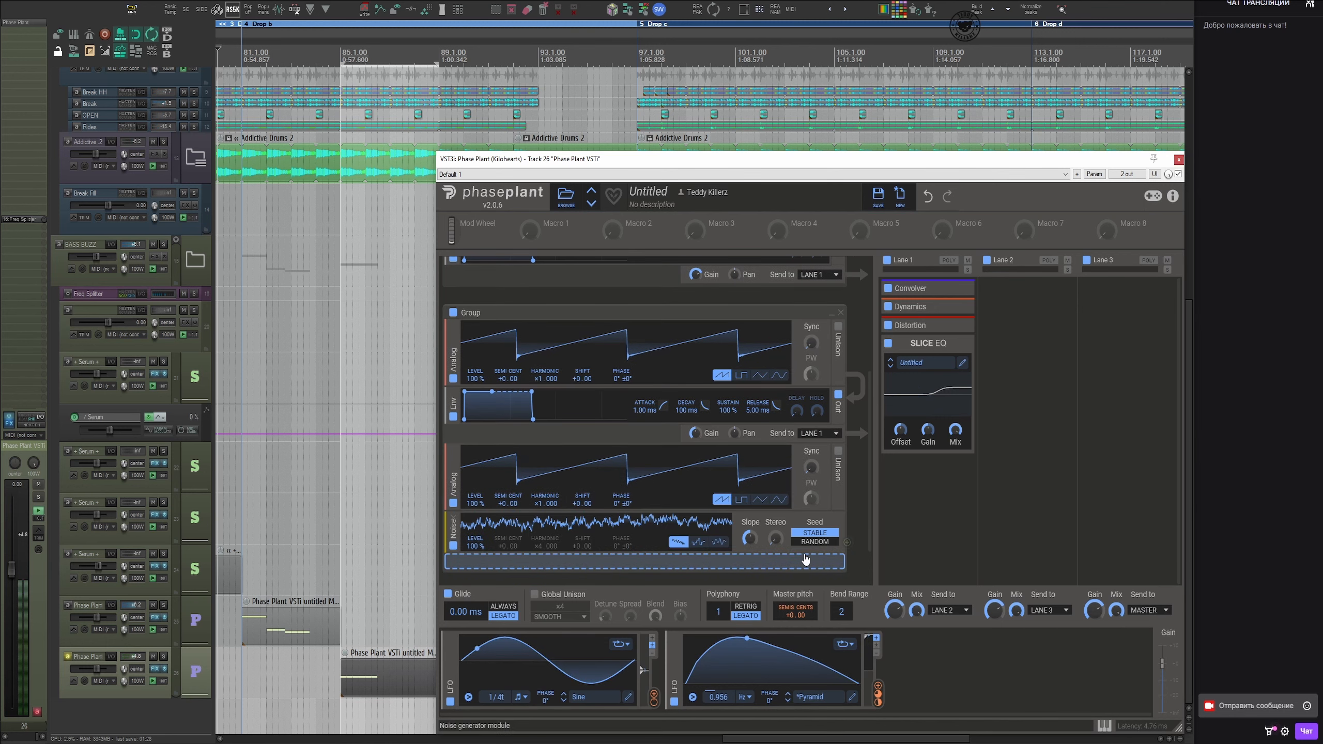
{"action": "left_click_drag", "start_coordinate": [842, 541], "coordinate": [623, 502]}
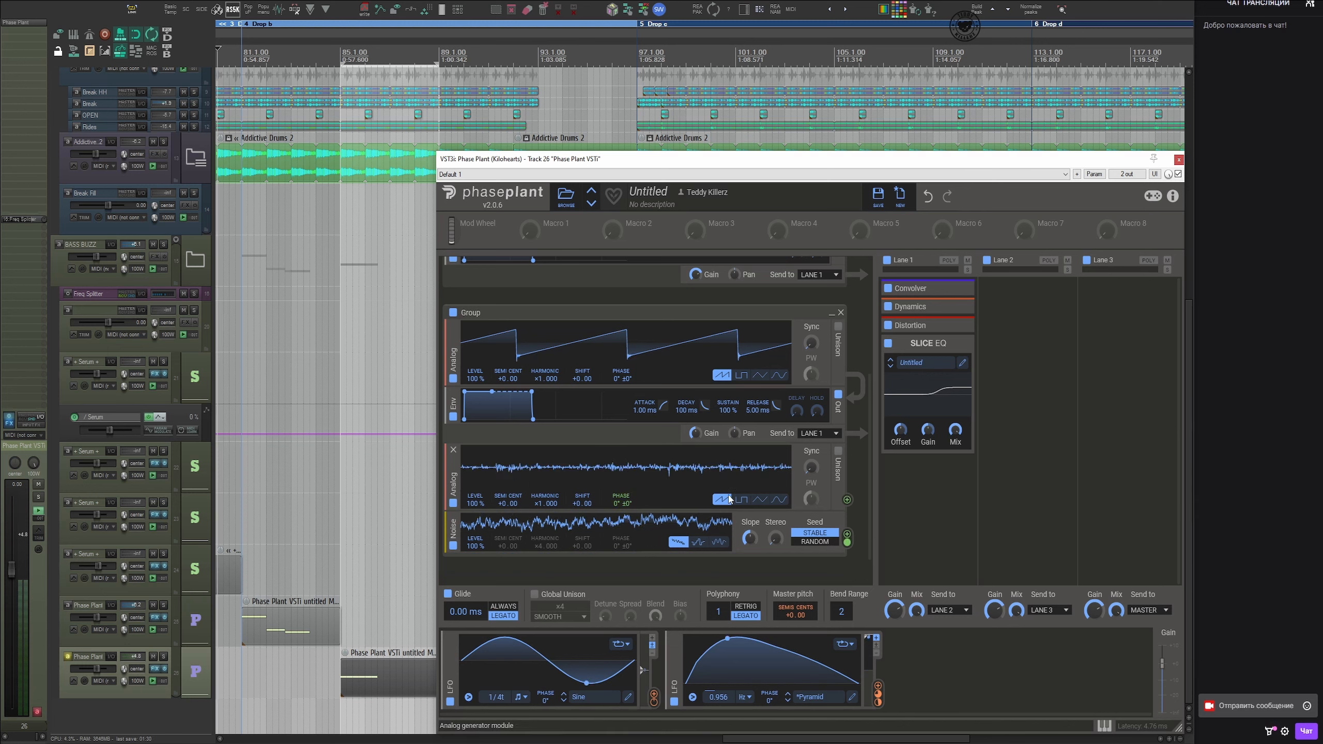
{"action": "left_click_drag", "start_coordinate": [622, 386], "coordinate": [623, 387]}
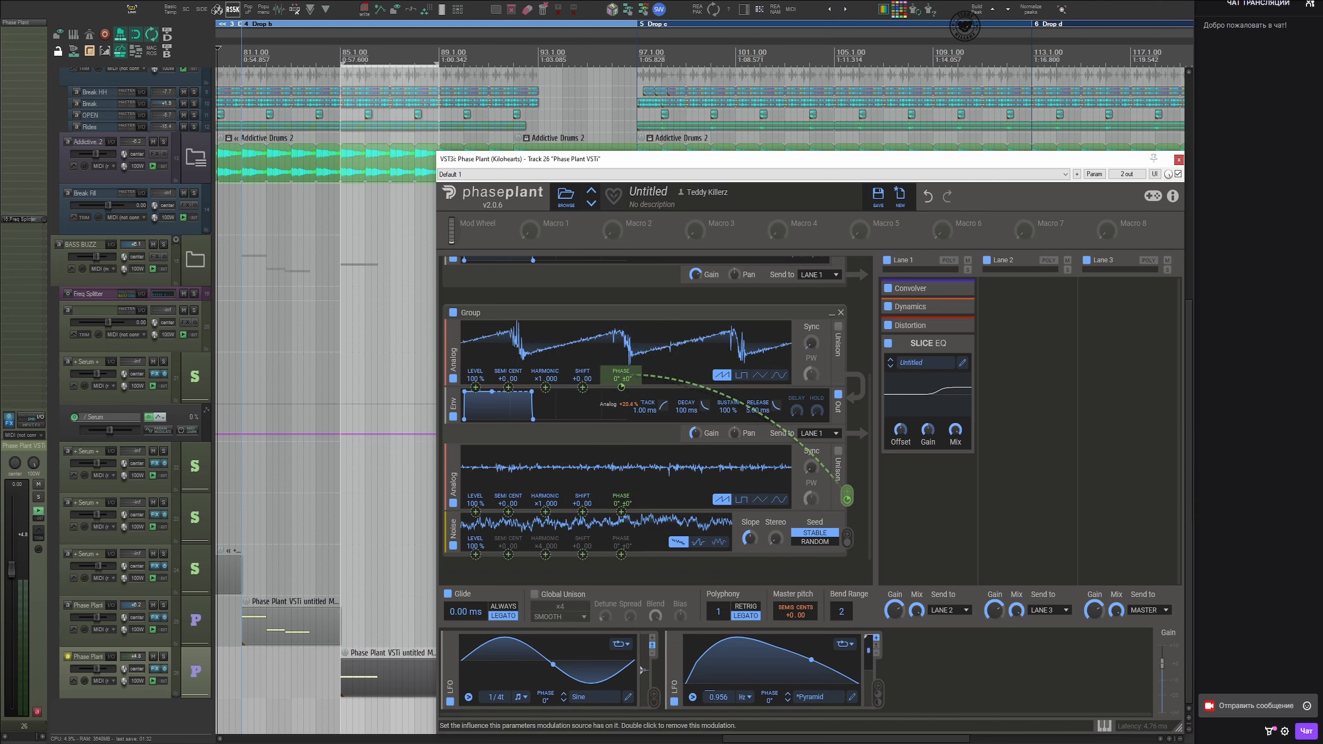
Insert a high-pass Filter and an Overdrive Distortion between the Analog oscillator and the envelope in the second group
{"action": "left_click", "coordinate": [677, 395]}
{"action": "left_click", "coordinate": [740, 451]}
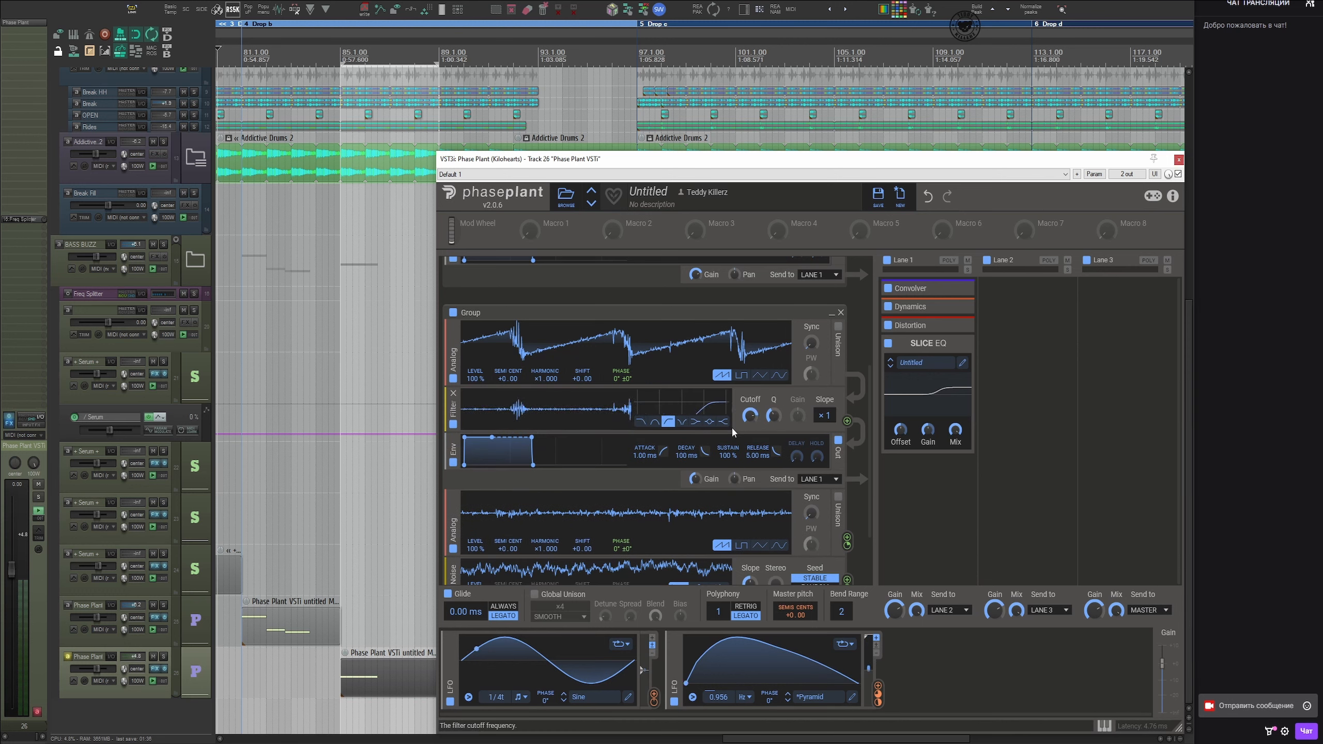
{"action": "left_click", "coordinate": [722, 440]}
{"action": "left_click", "coordinate": [790, 481]}
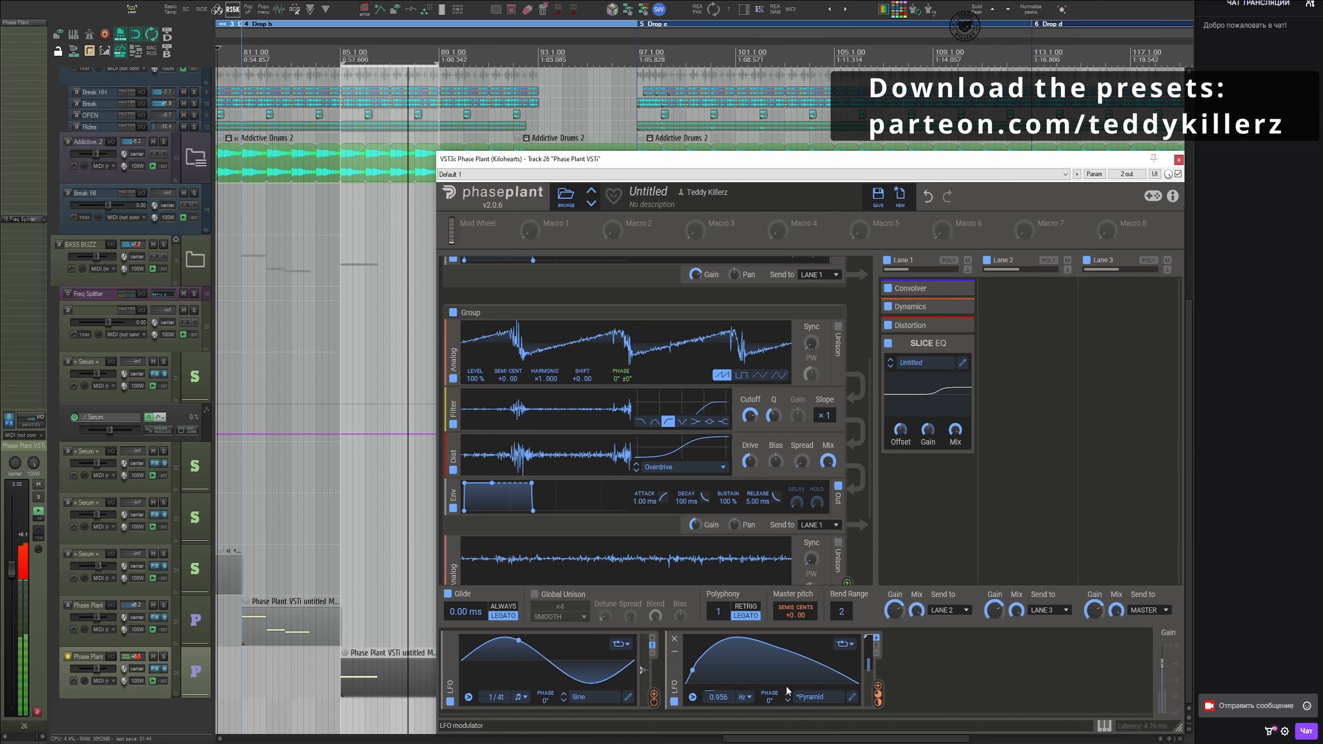
Modulate the second group's Analog oscillator level from 0 % with the Pyramid LFO, then solo the track and play it
{"action": "left_click_drag", "start_coordinate": [878, 686], "coordinate": [475, 388]}
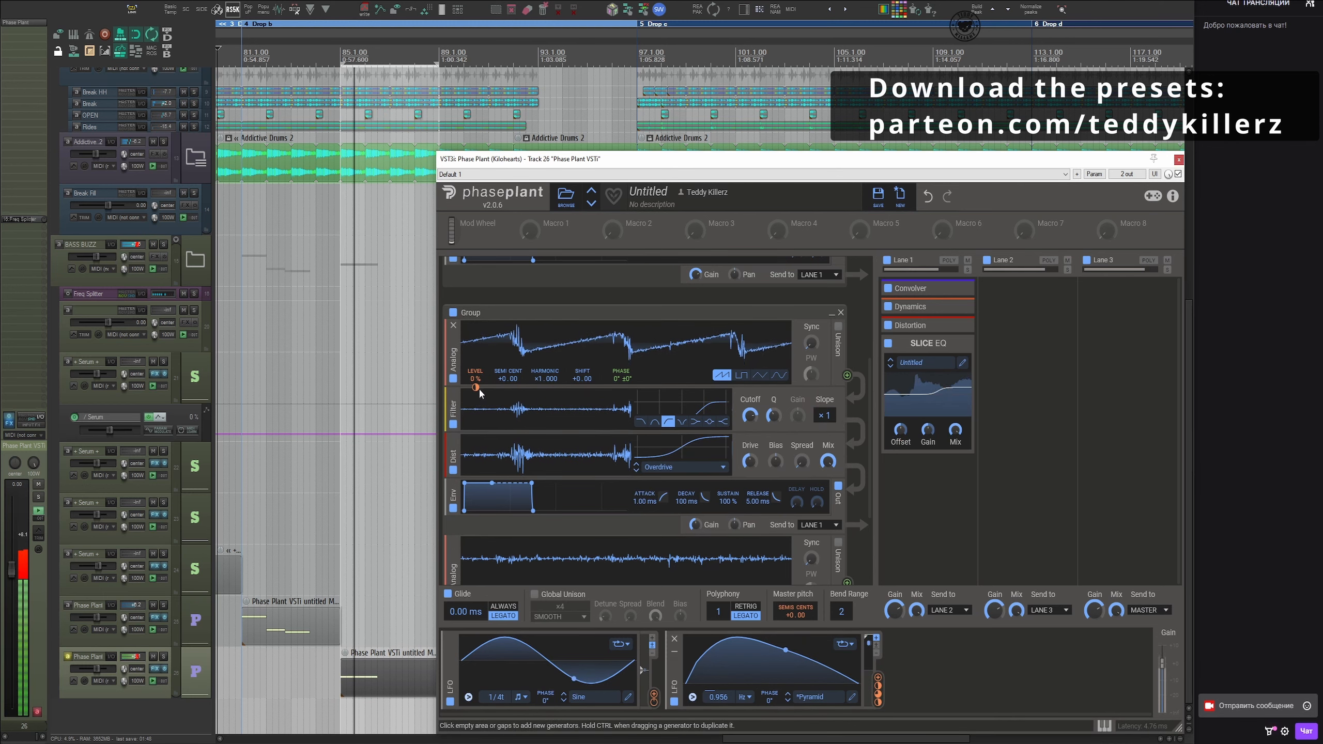
{"action": "left_click", "coordinate": [339, 679]}
{"action": "key", "text": "F6"}
{"action": "key", "text": "space"}
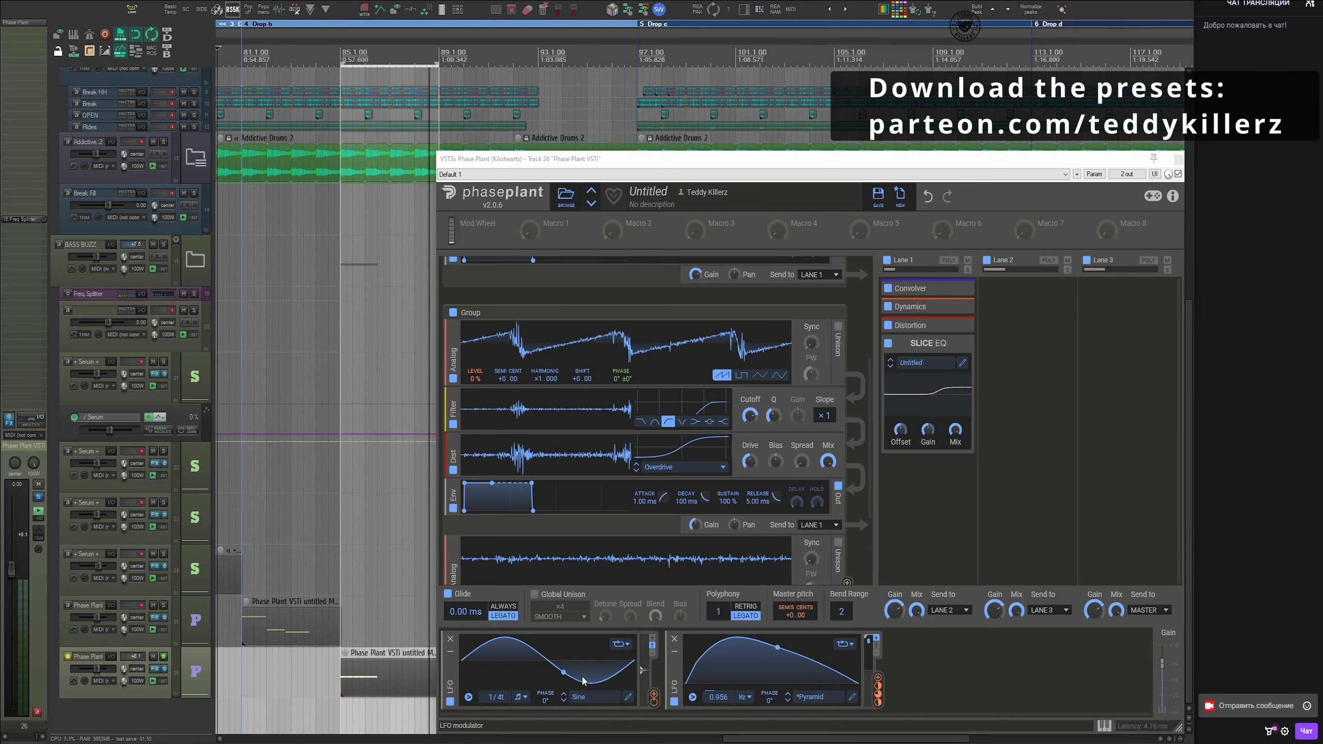
Send the second group's output to Lane 2
{"action": "scroll", "coordinate": [844, 501], "scroll_direction": "down", "scroll_amount": 1}
{"action": "left_click", "coordinate": [830, 495]}
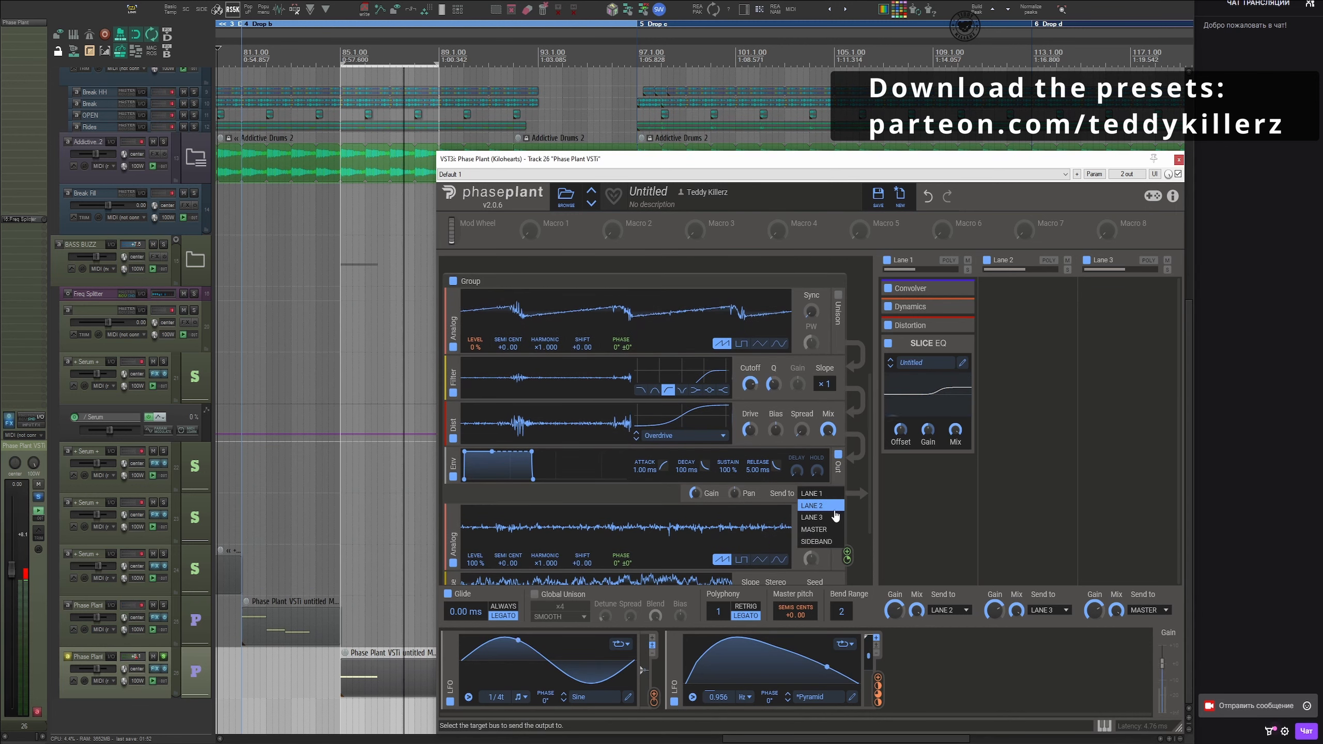
{"action": "left_click", "coordinate": [828, 505]}
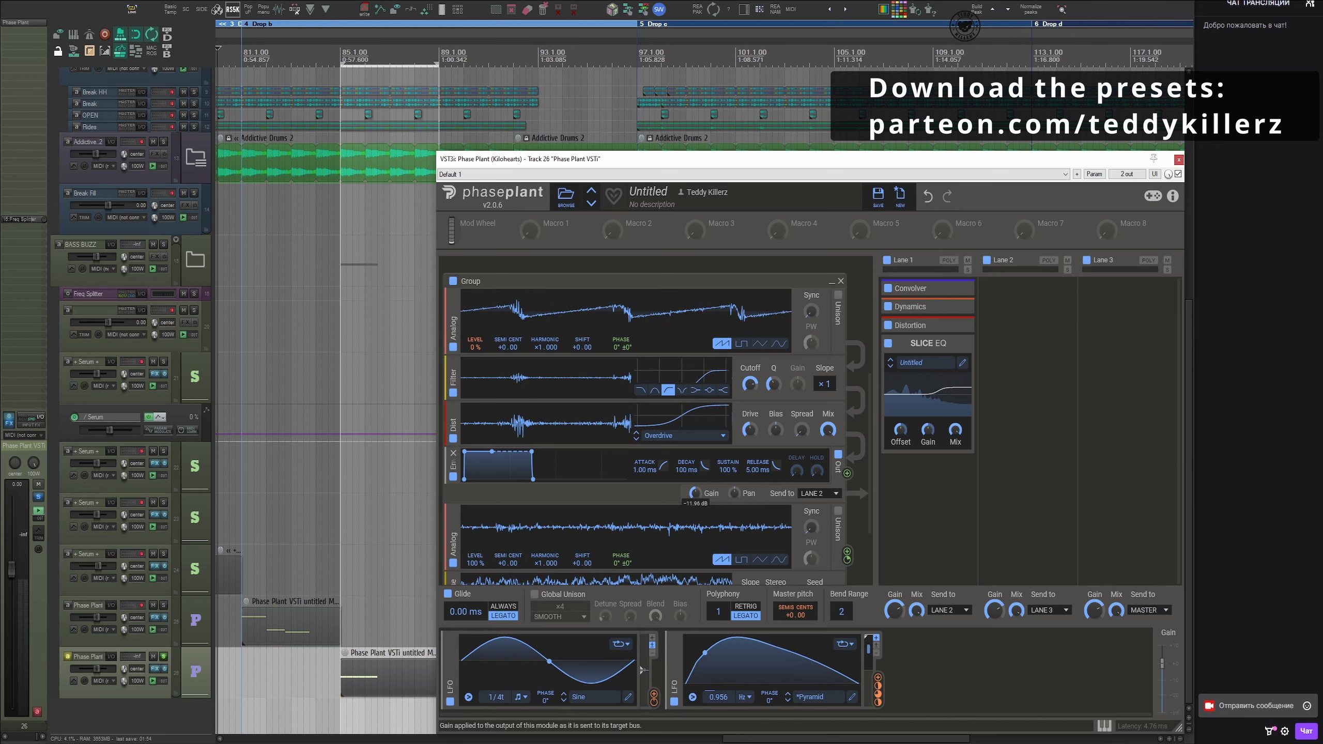
Play the bass from bar 85 and open Pro-Q 3 on the last Phase Plant track to examine its spectrum
{"action": "left_click", "coordinate": [343, 553]}
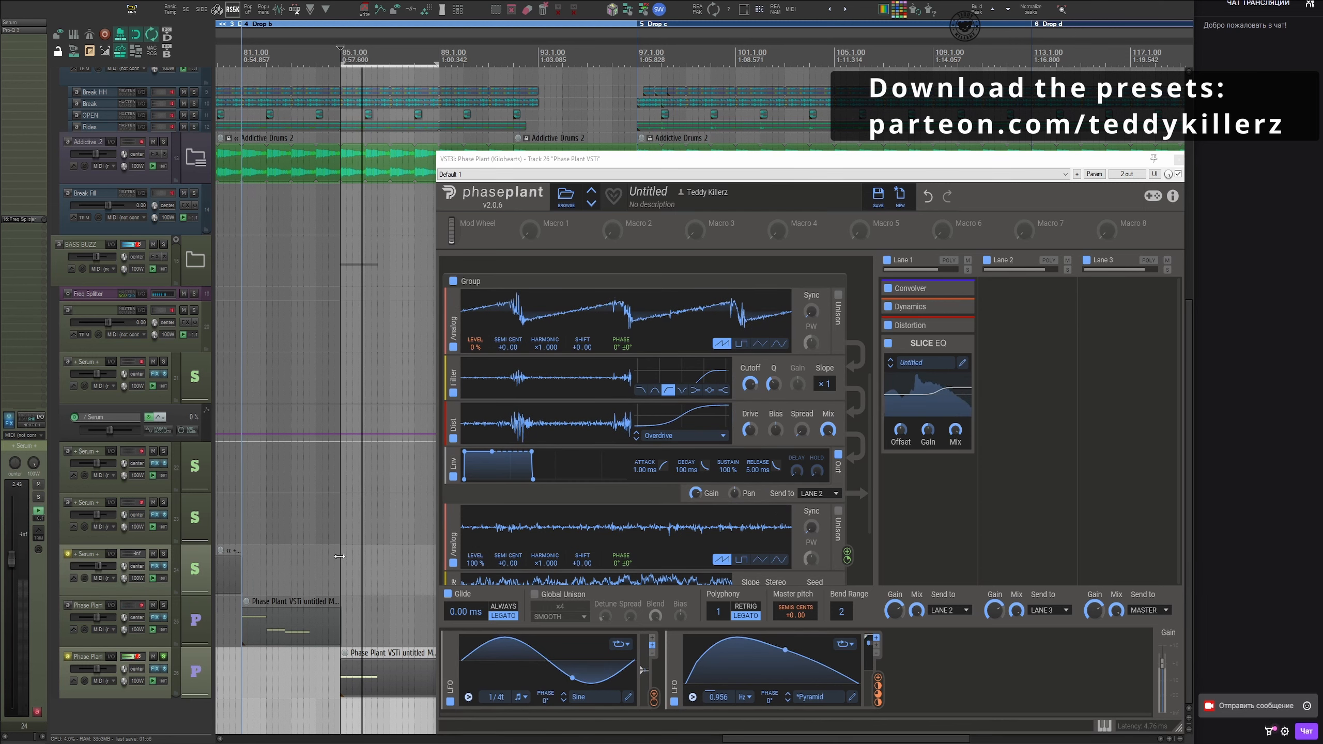
{"action": "left_click", "coordinate": [197, 672]}
{"action": "key", "text": "q"}
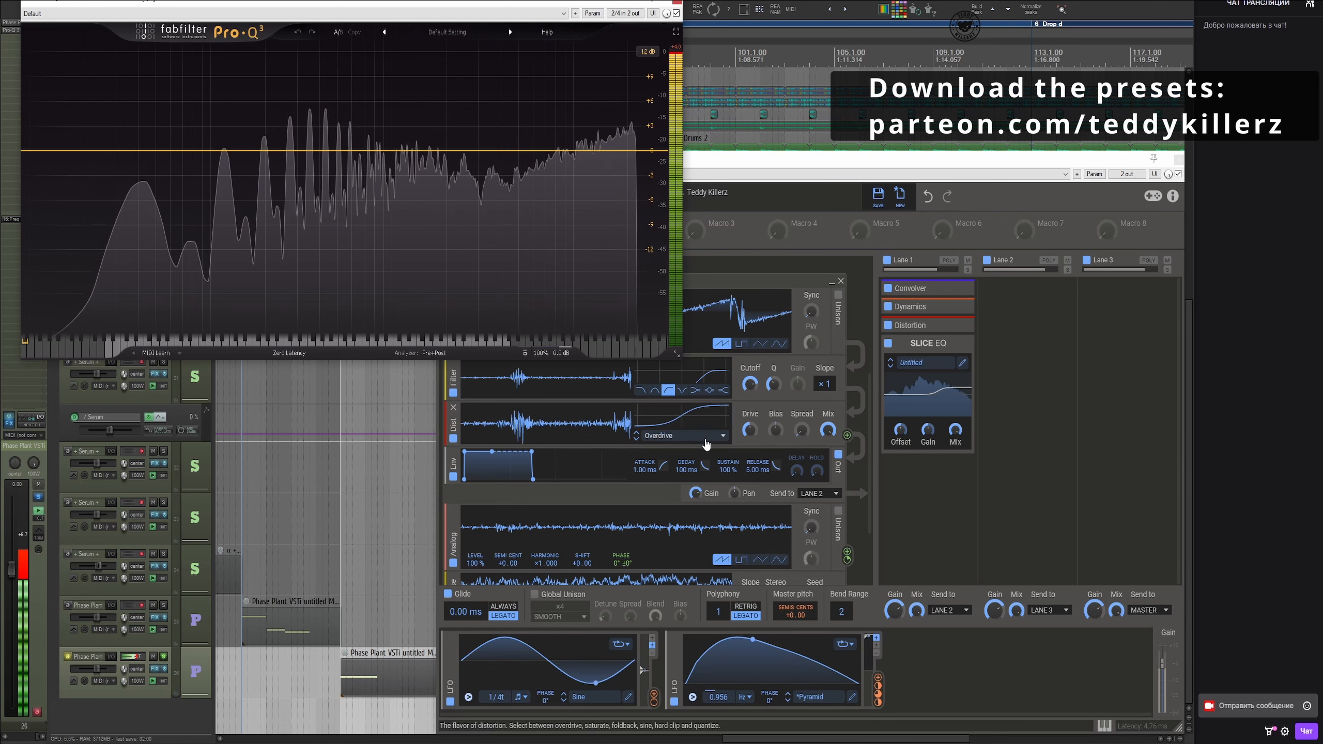
Add a low-pass Filter after the second group's Distortion with a raised cutoff, check the spectrum and close Pro-Q 3
{"action": "left_click", "coordinate": [706, 412]}
{"action": "left_click", "coordinate": [788, 459]}
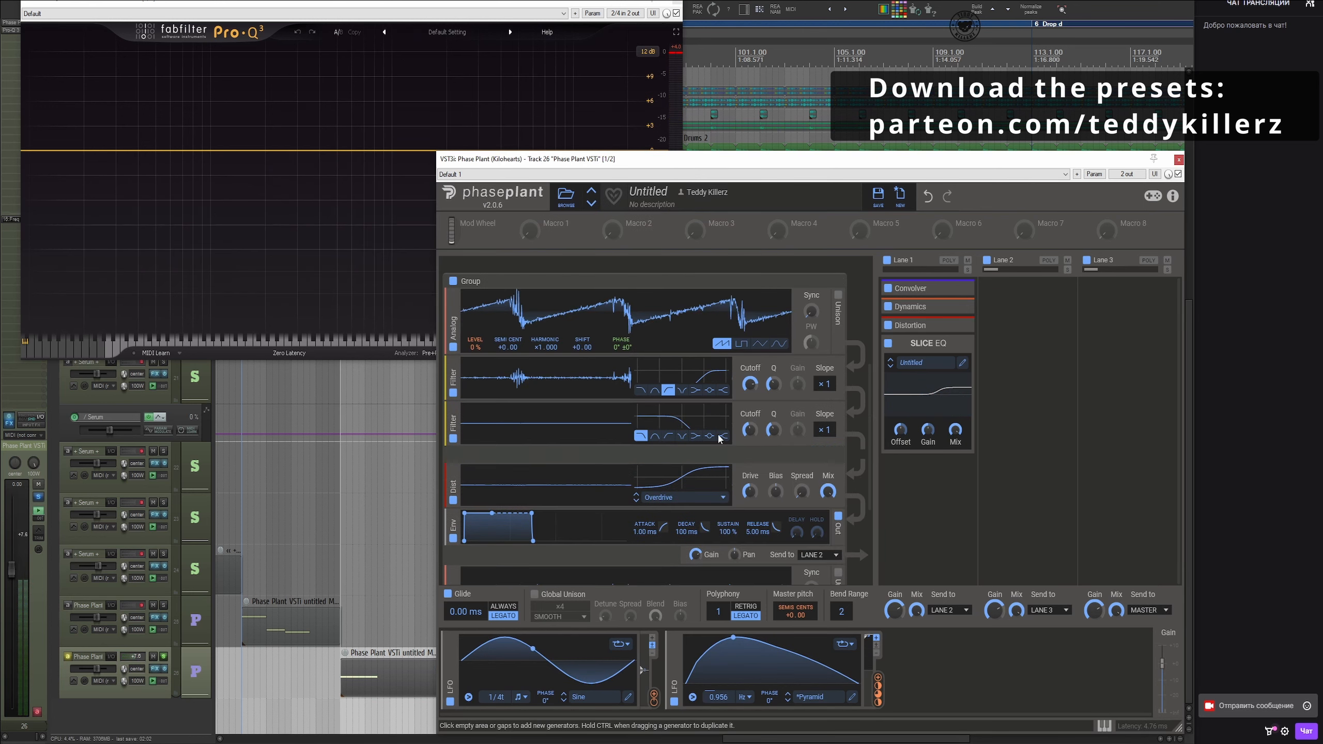
{"action": "left_click_drag", "start_coordinate": [454, 426], "coordinate": [457, 508]}
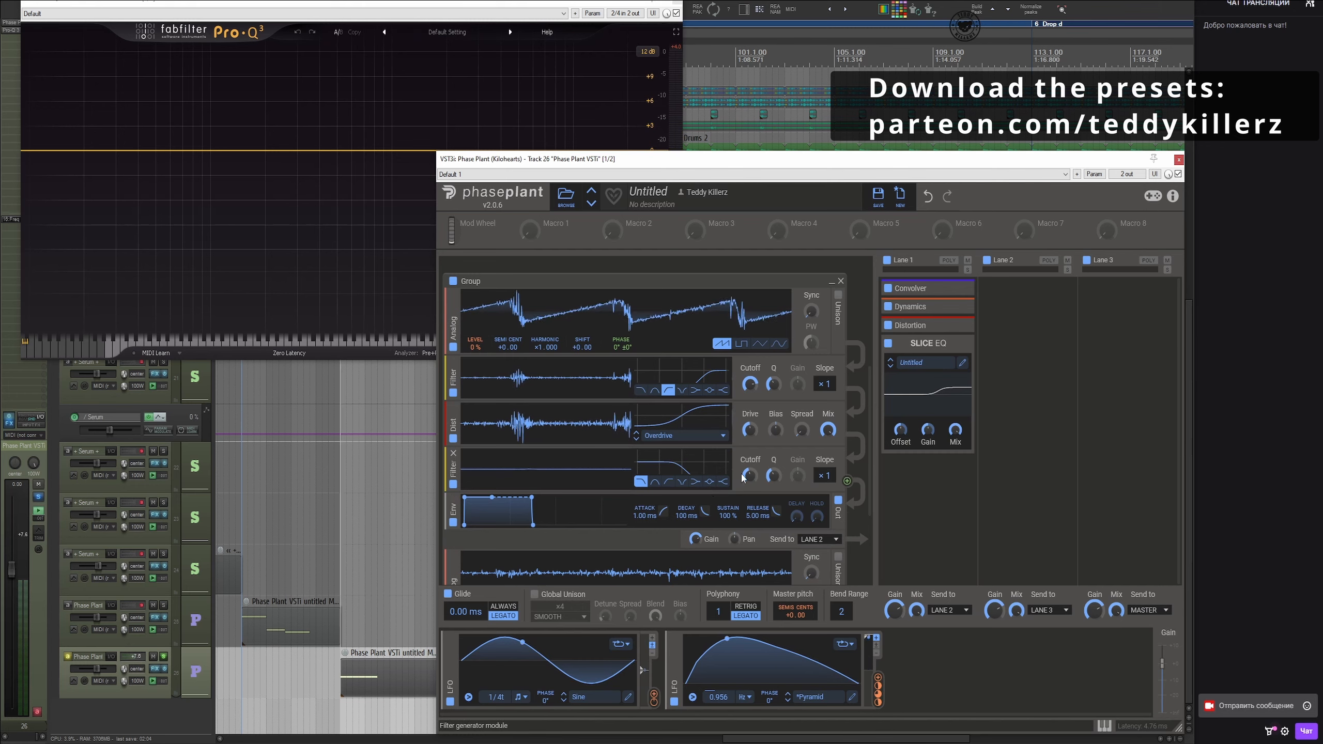
{"action": "left_click", "coordinate": [480, 91]}
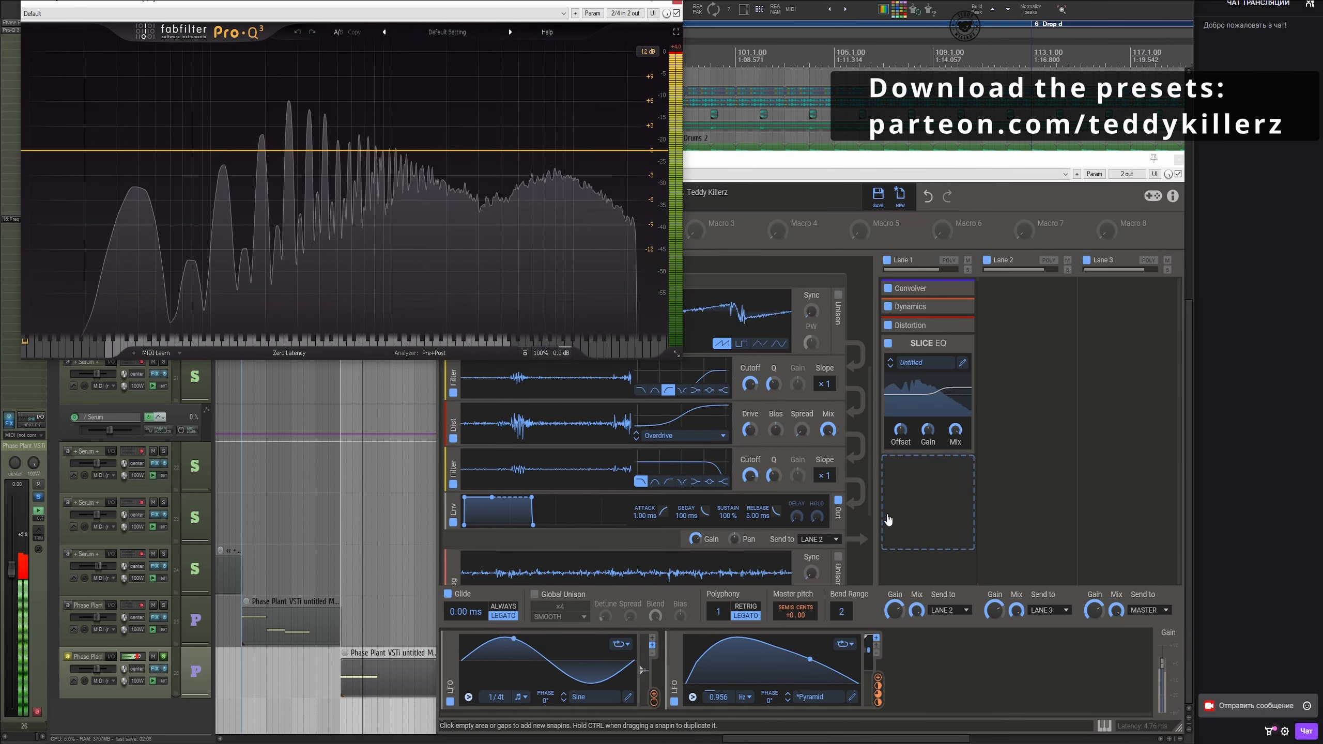
{"action": "left_click", "coordinate": [677, 2]}
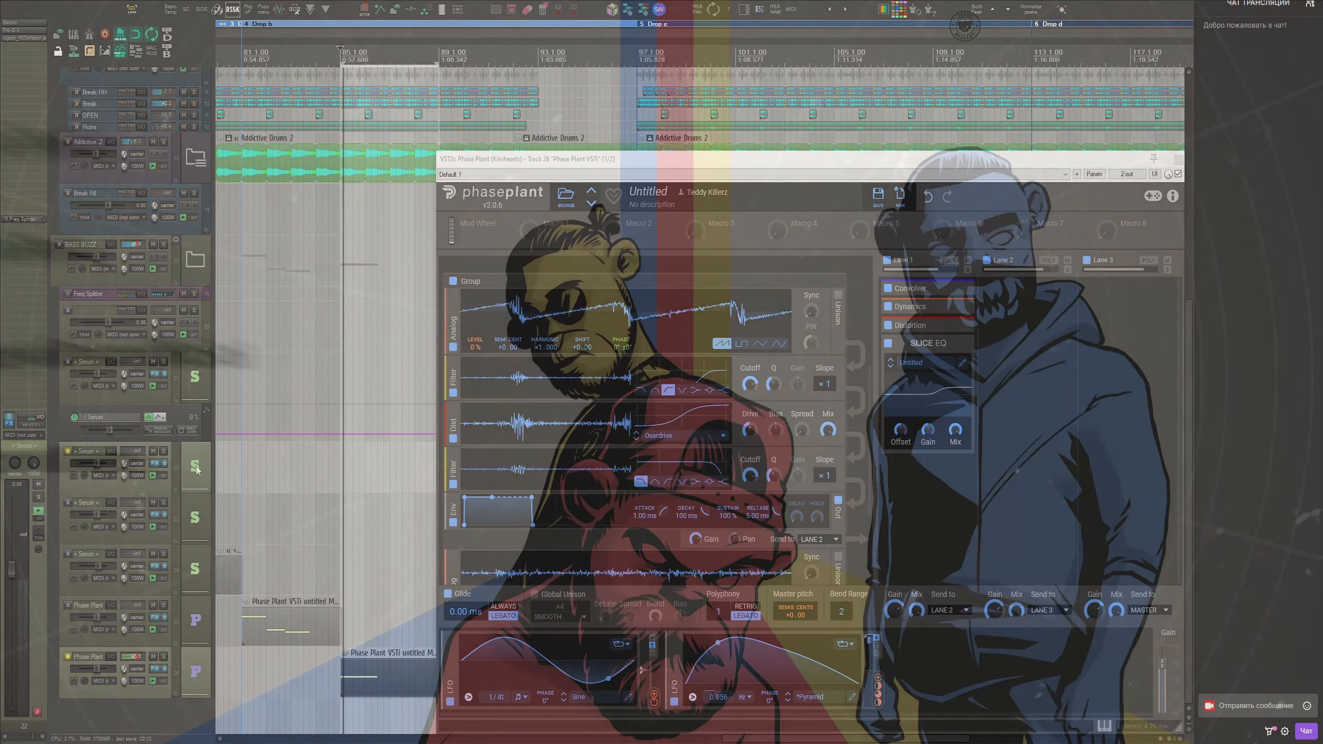